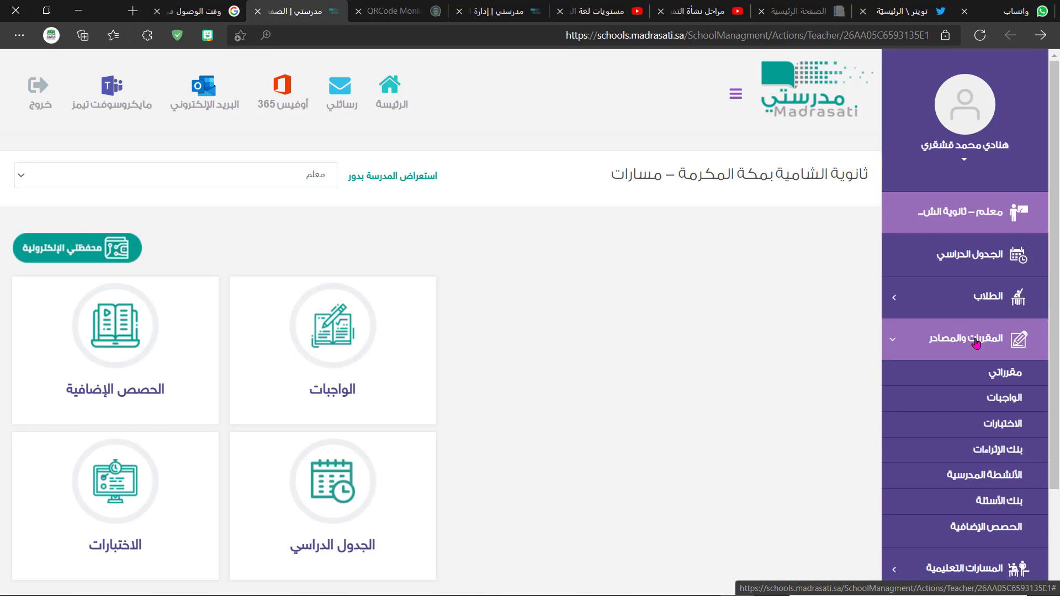
# Step: Open the question bank for the course تقنية رقمية 1-1, unit أساسيات علم الحاسب, lesson بُنية الحاسب
pyautogui.click(998, 500)
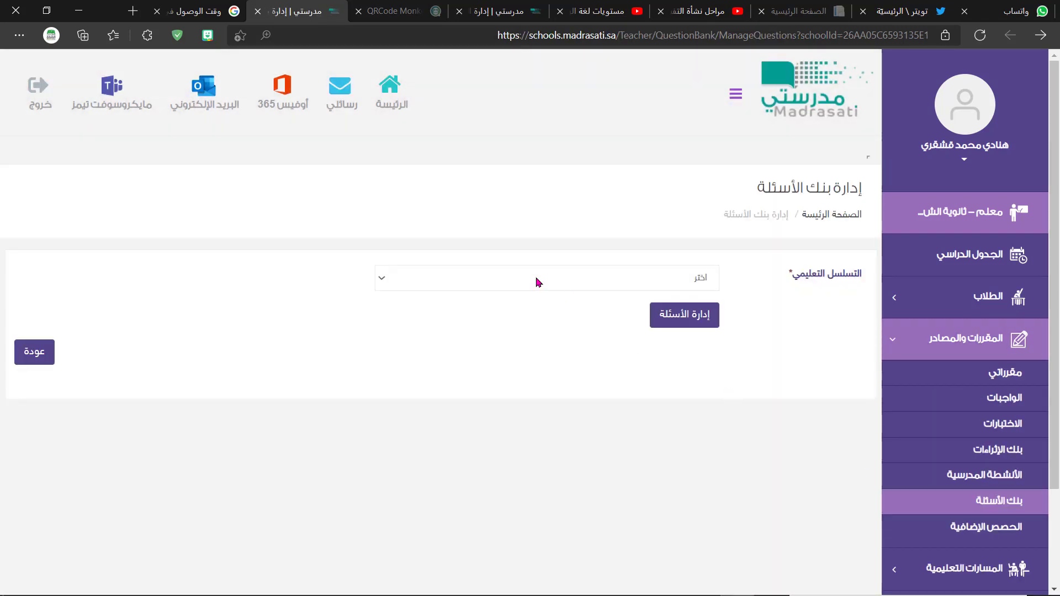
pyautogui.click(538, 282)
pyautogui.click(498, 320)
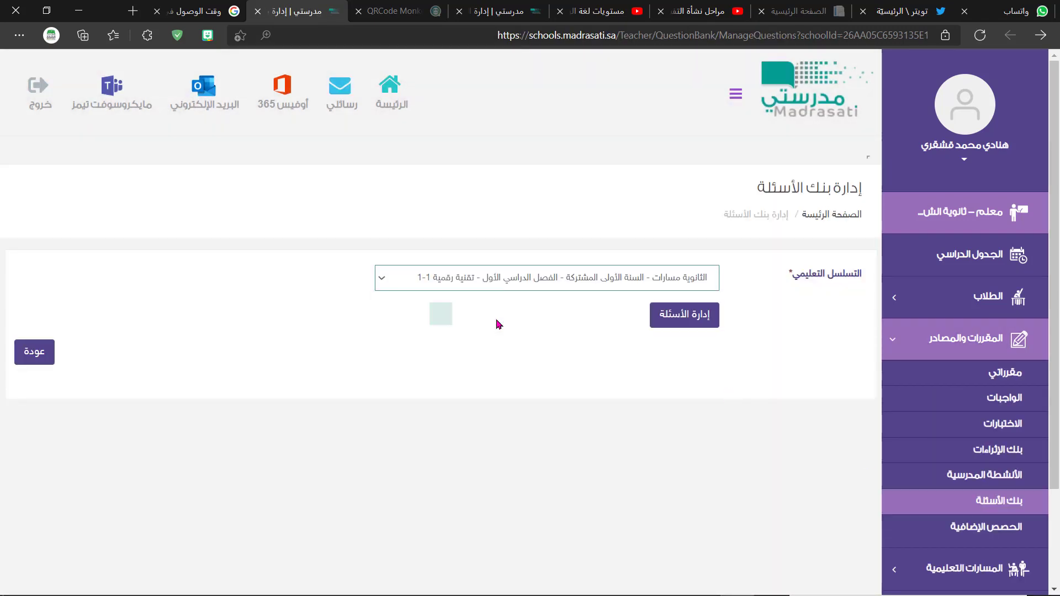
pyautogui.click(533, 324)
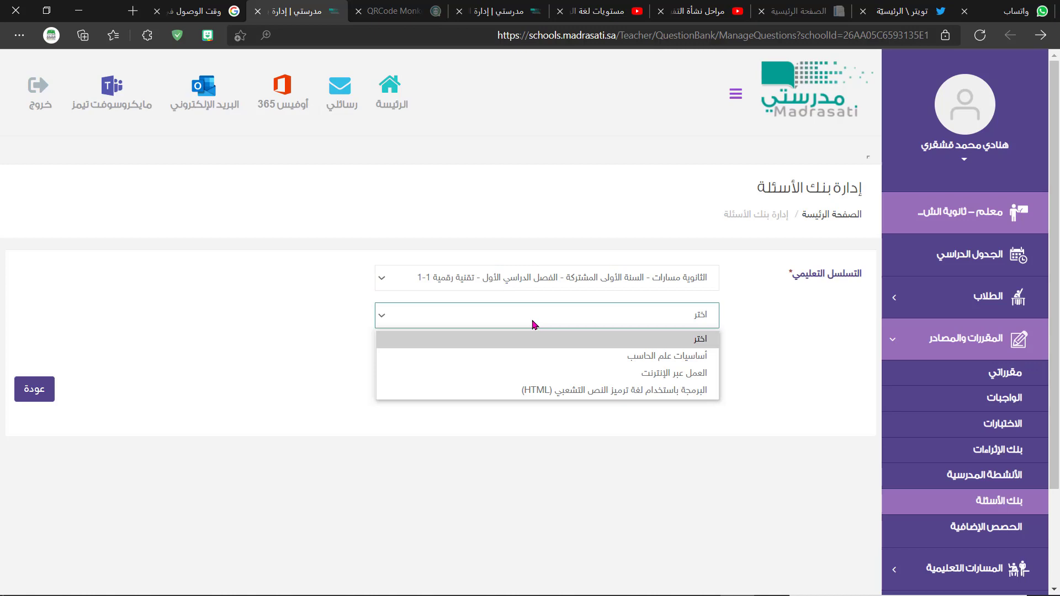
pyautogui.click(582, 358)
pyautogui.click(582, 358)
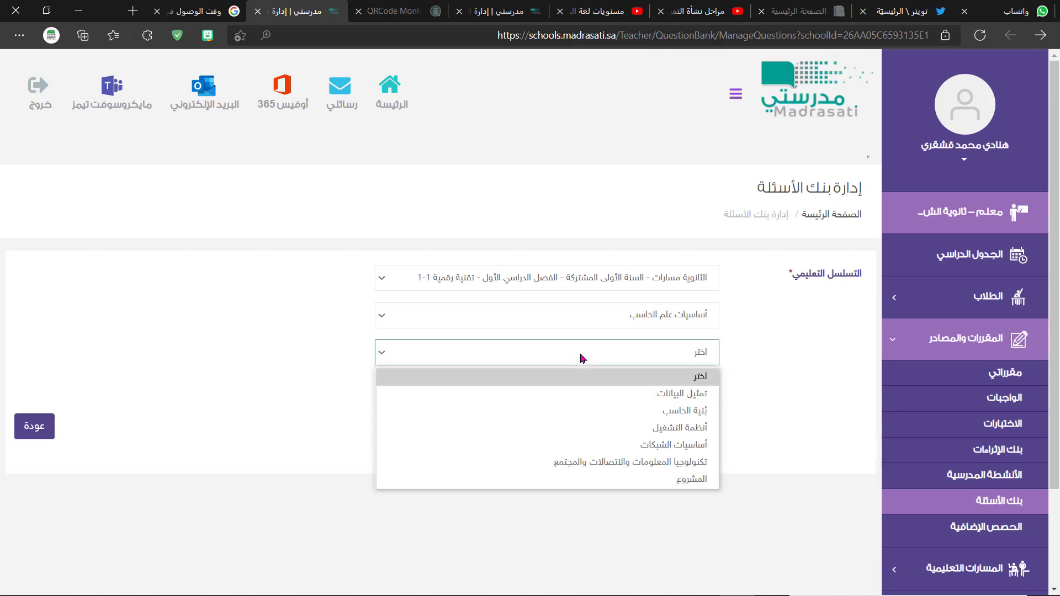
pyautogui.click(650, 411)
pyautogui.click(683, 389)
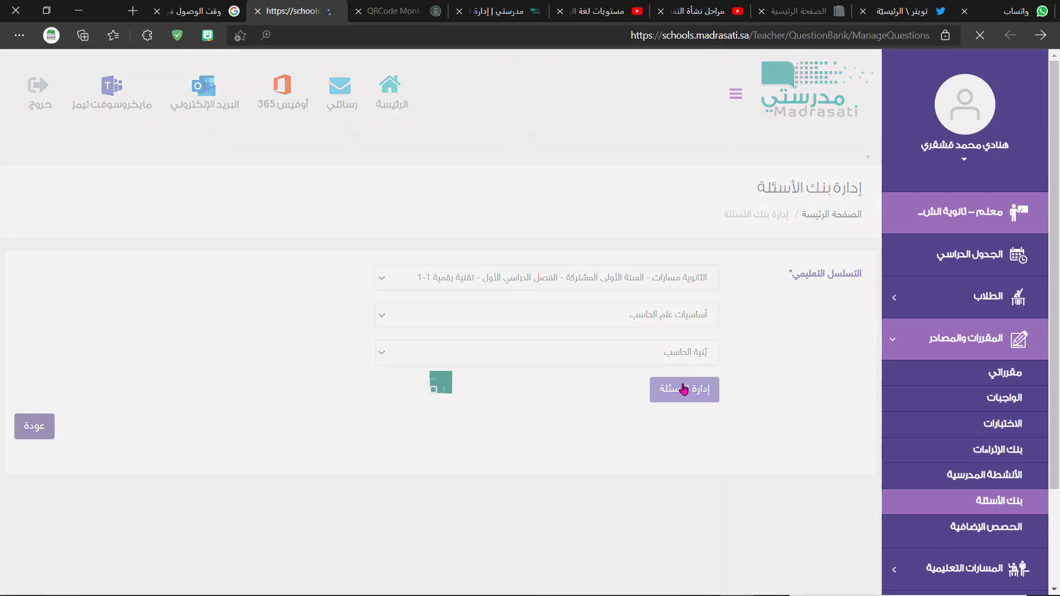
# Step: Add a new question with the data-and-instruction-flow outcome (وصف الطلبة تدفق البيانات والتعليمات), source المعلم and difficulty متوسط
pyautogui.scroll(-2, 781, 372)
pyautogui.scroll(-5, 781, 372)
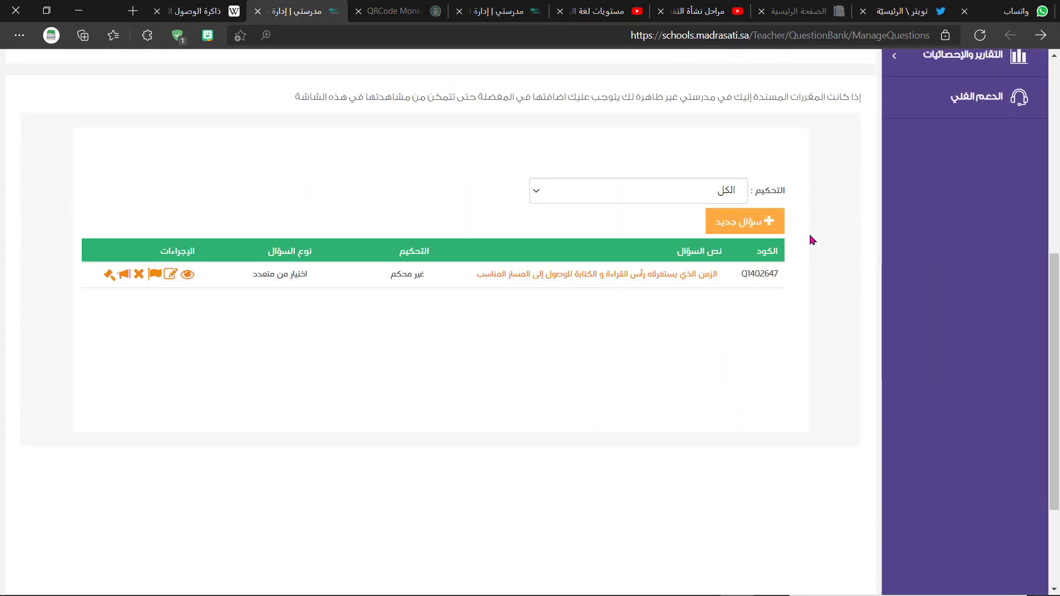
pyautogui.click(735, 225)
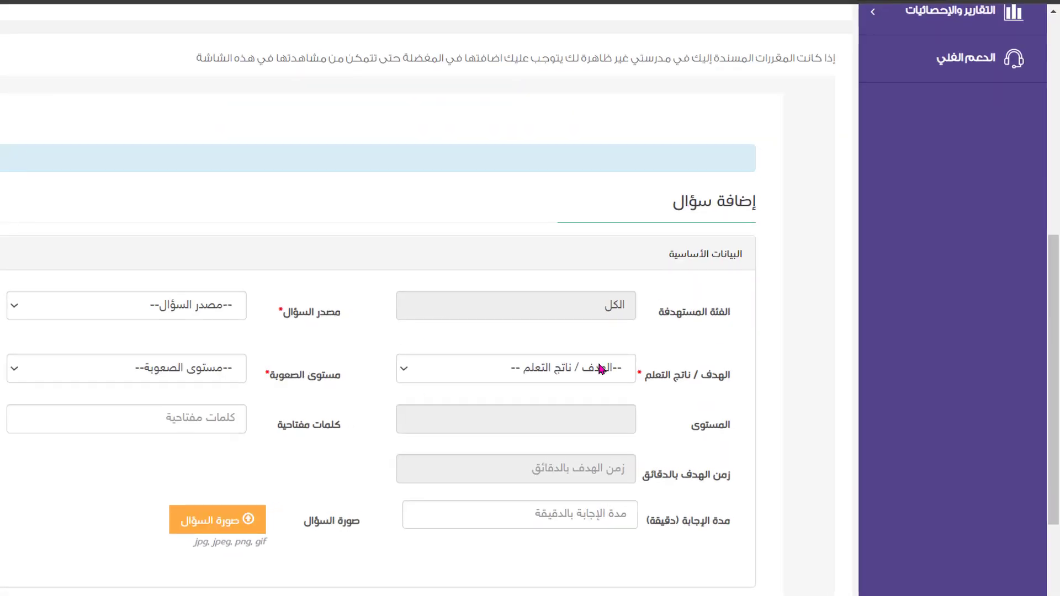
pyautogui.click(589, 372)
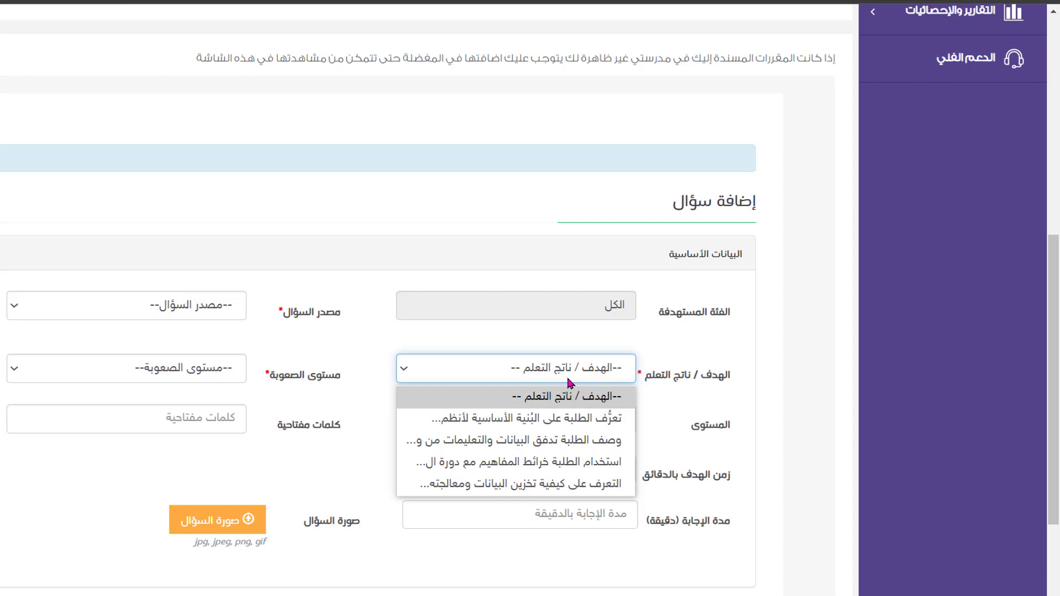
pyautogui.click(509, 441)
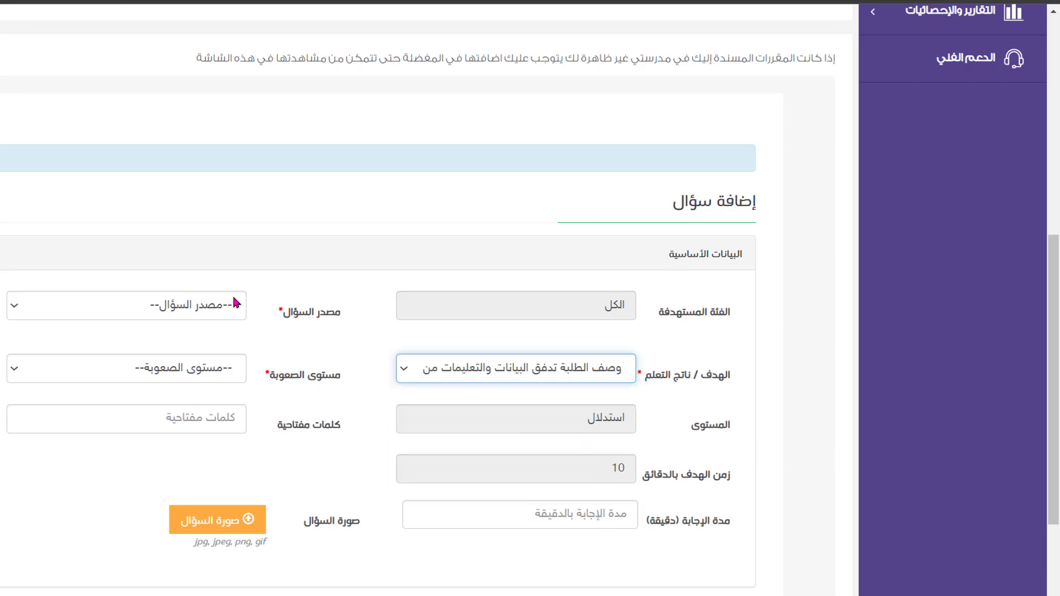
pyautogui.click(217, 305)
pyautogui.click(209, 358)
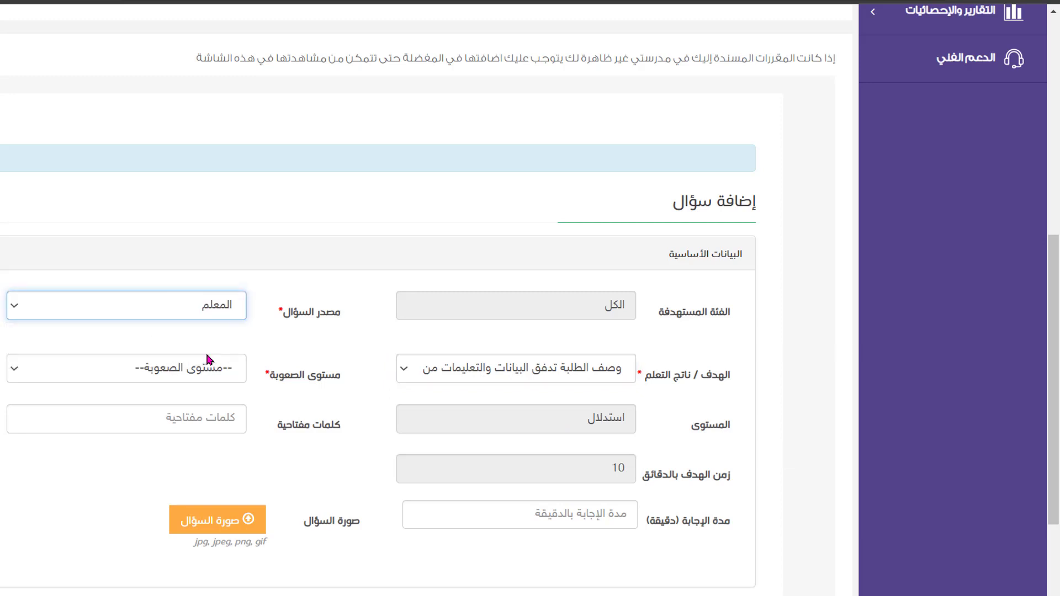
pyautogui.click(163, 369)
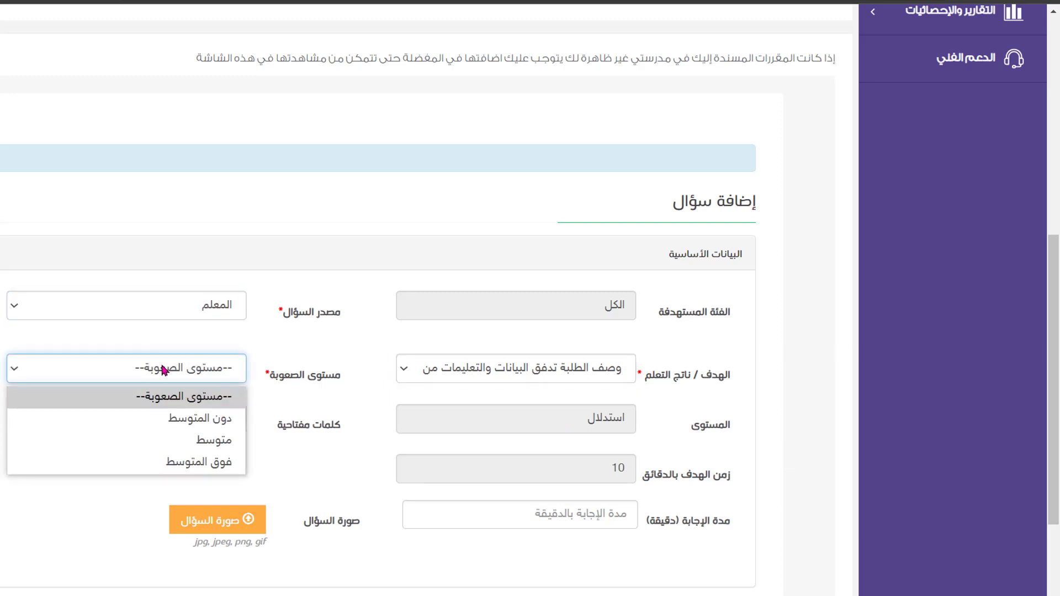
pyautogui.click(160, 441)
pyautogui.click(64, 471)
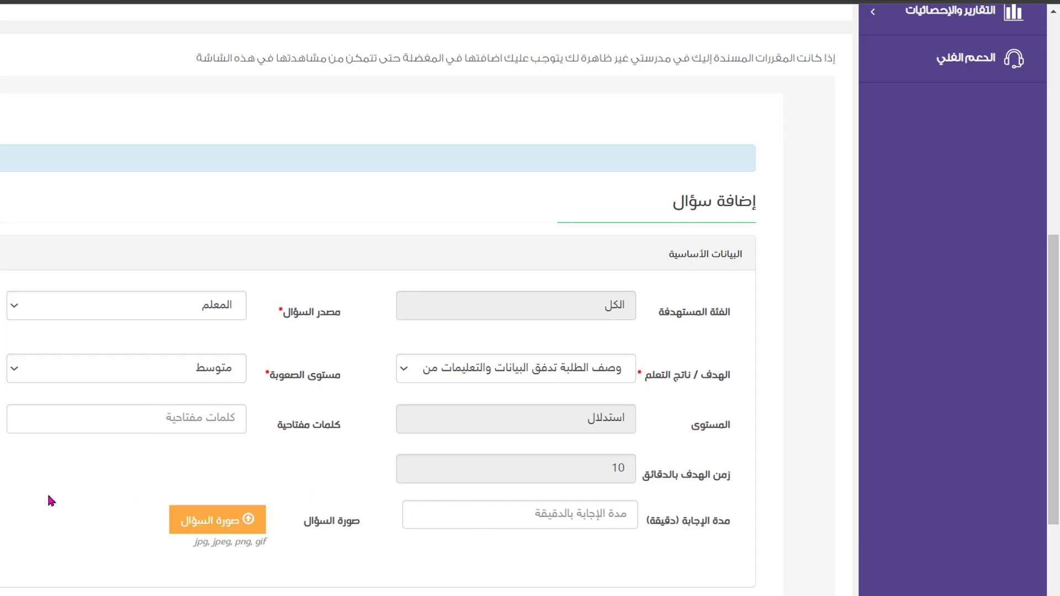
# Step: Set the question type to single-answer multiple choice (اختيار من متعدد)
pyautogui.scroll(-9, 48, 492)
pyautogui.click(527, 185)
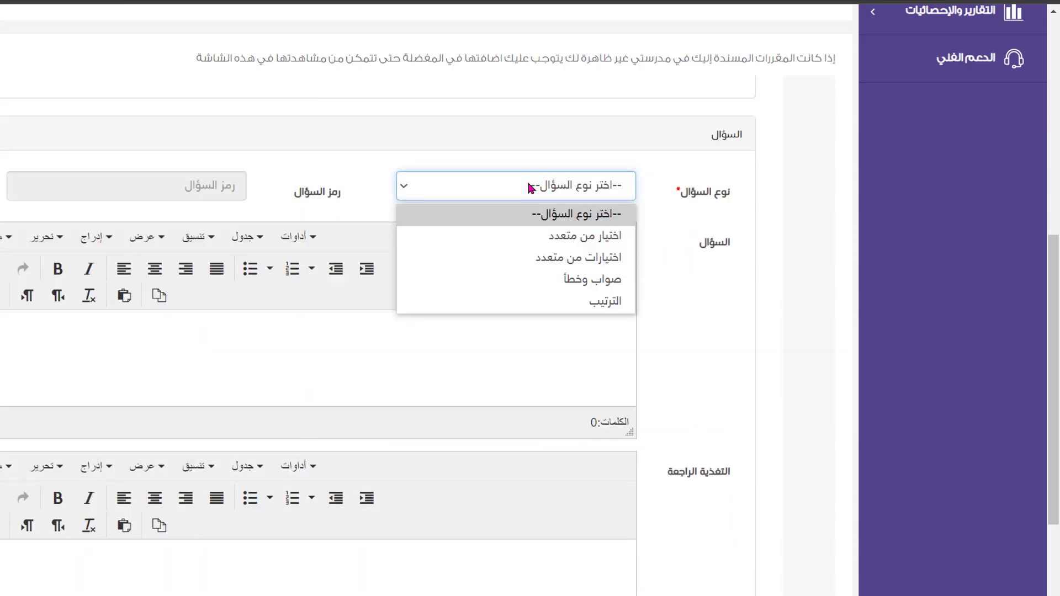
pyautogui.click(535, 237)
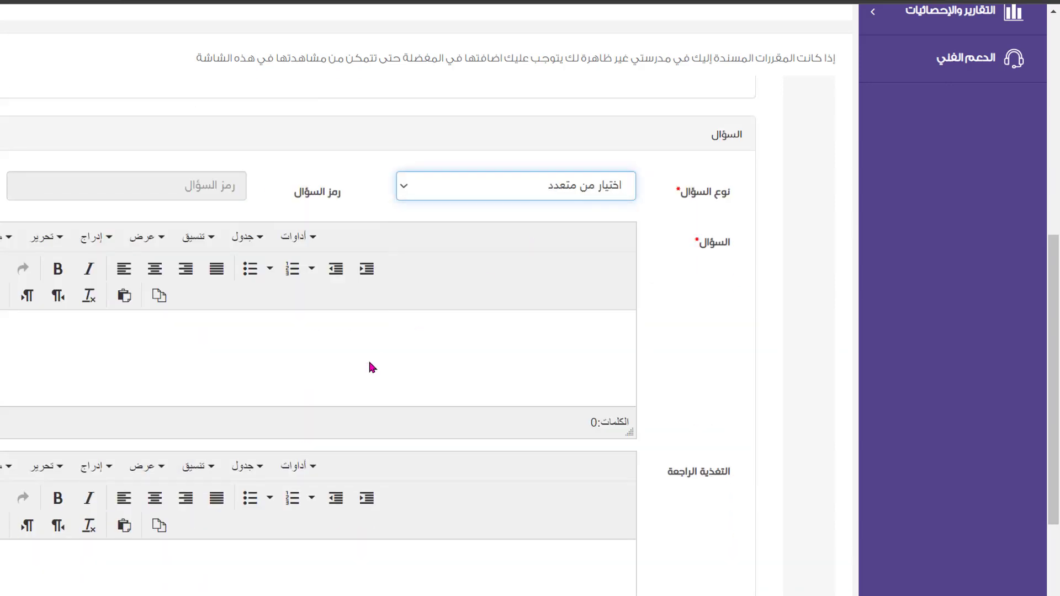
# Step: Move the sentence "ذاكرة مؤقتة تفقد بياناتها بمجرد انقطاع التيار عنها" from Notepad into the question text of the web form
pyautogui.hotkey('alt', 'Tab')
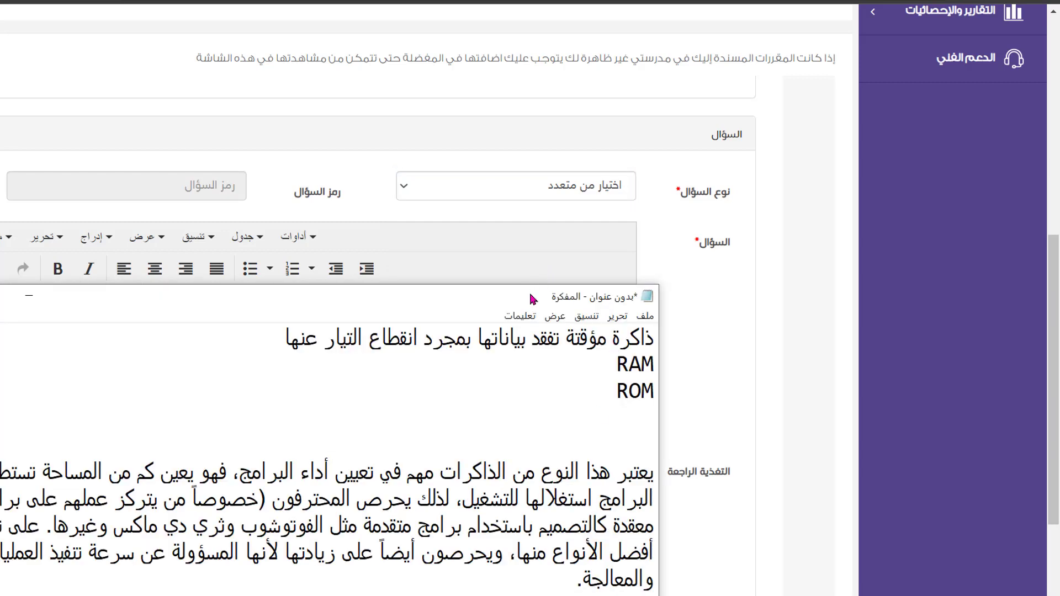
pyautogui.moveTo(534, 296); pyautogui.dragTo(666, 169)
pyautogui.moveTo(366, 197); pyautogui.dragTo(725, 206)
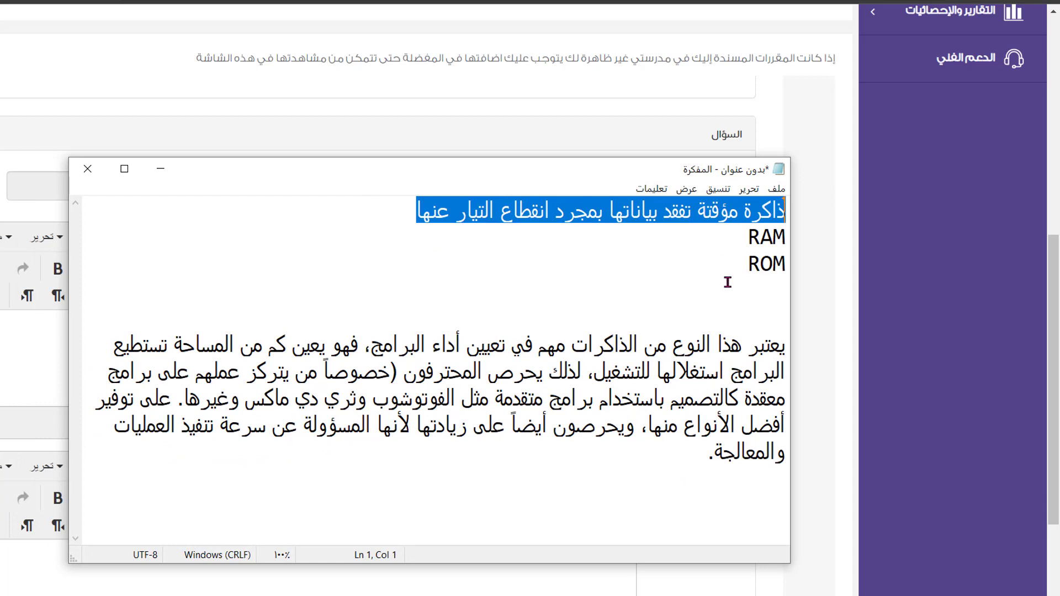
pyautogui.hotkey('ctrl', 'x')
pyautogui.click(148, 79)
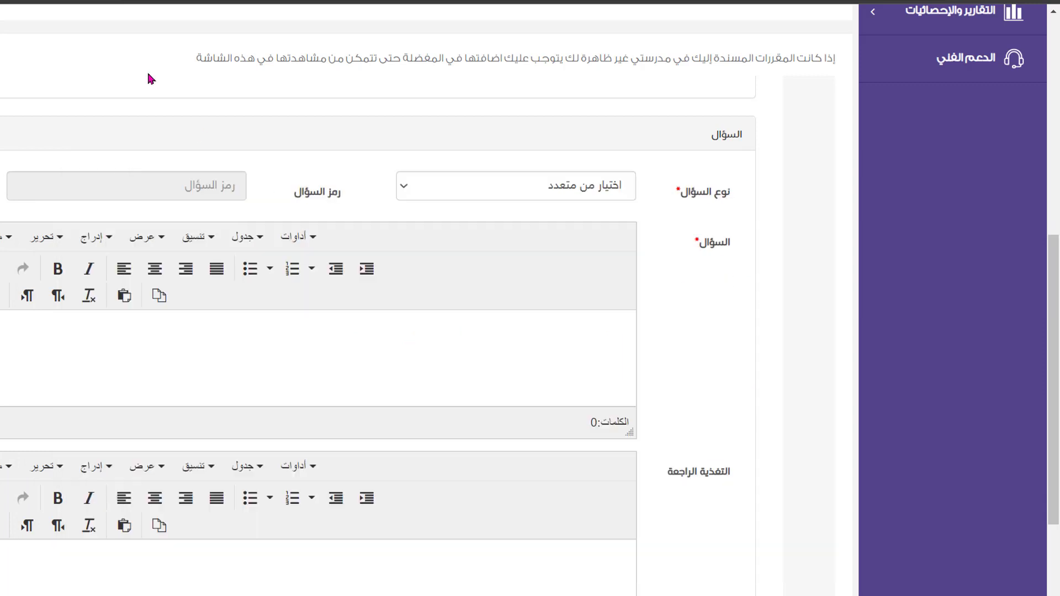
pyautogui.click(271, 347)
pyautogui.hotkey('ctrl', 'v')
# Step: Center the question text and make it bold
pyautogui.hotkey('ctrl', 'a')
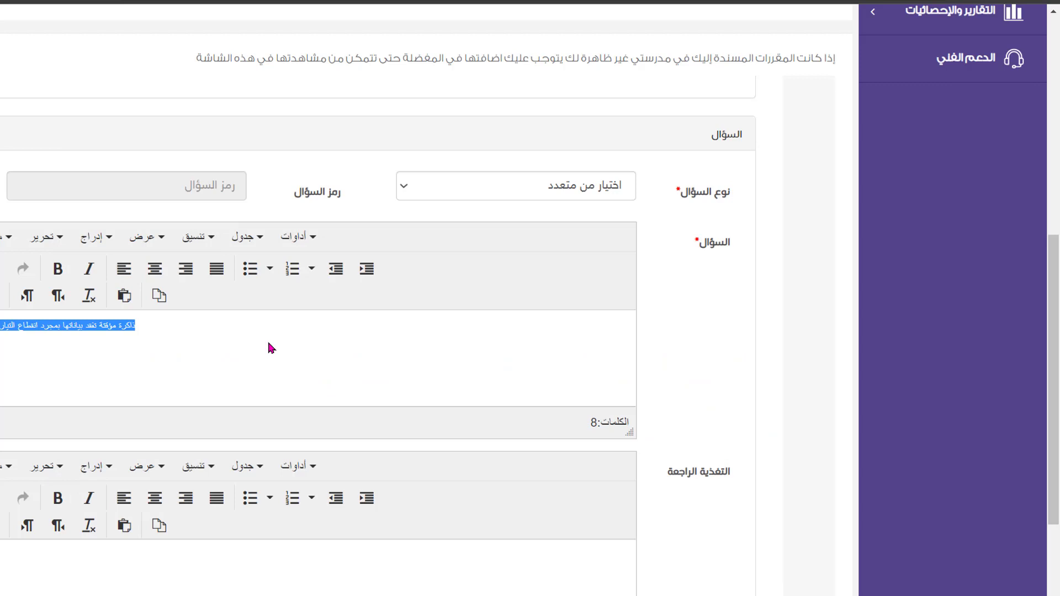
pyautogui.click(148, 271)
pyautogui.click(57, 276)
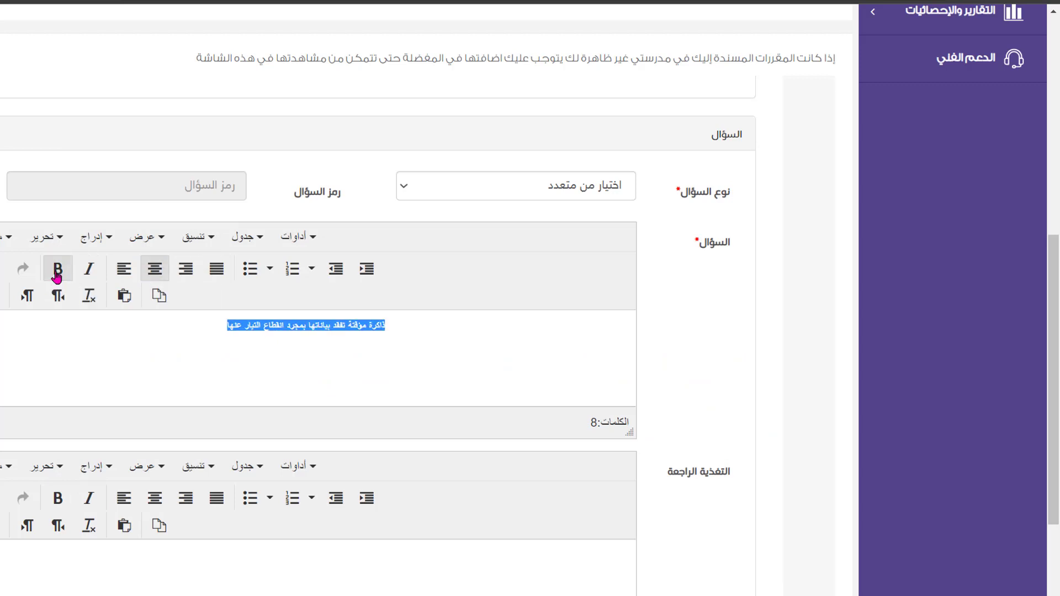
pyautogui.click(252, 353)
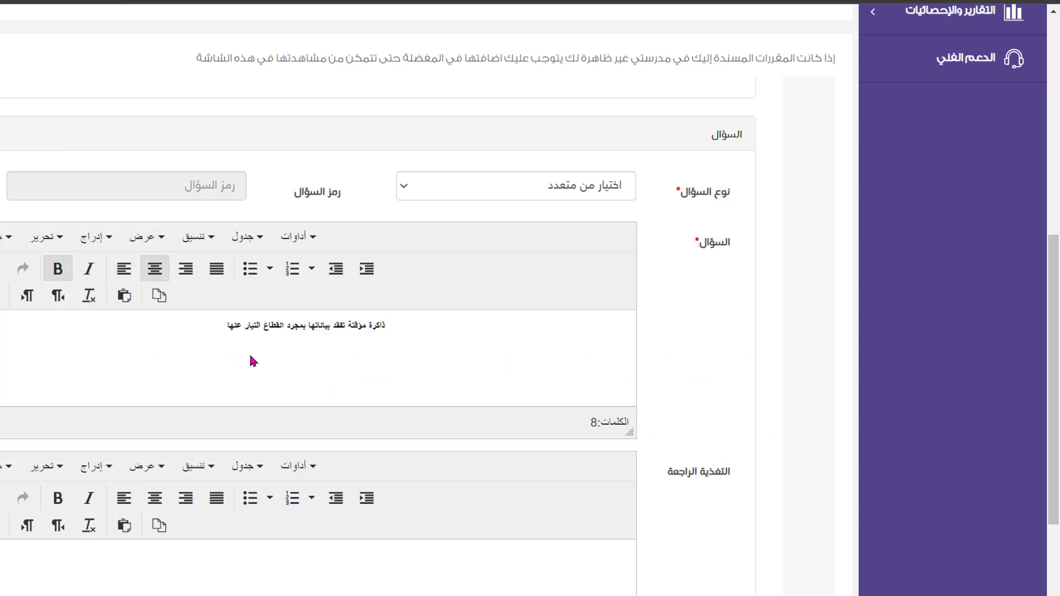
# Step: Move the explanatory paragraph beginning "يعتبر هذا النوع من الذاكرات" from Notepad into the question's feedback field (التغذية الراجعة)
pyautogui.scroll(-4, 757, 335)
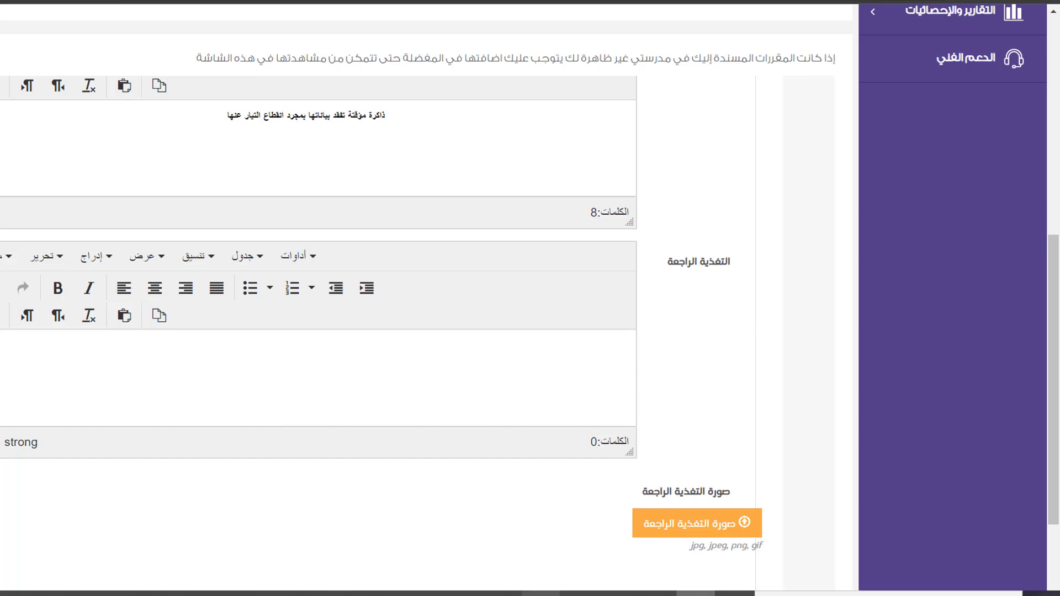
pyautogui.click(578, 593)
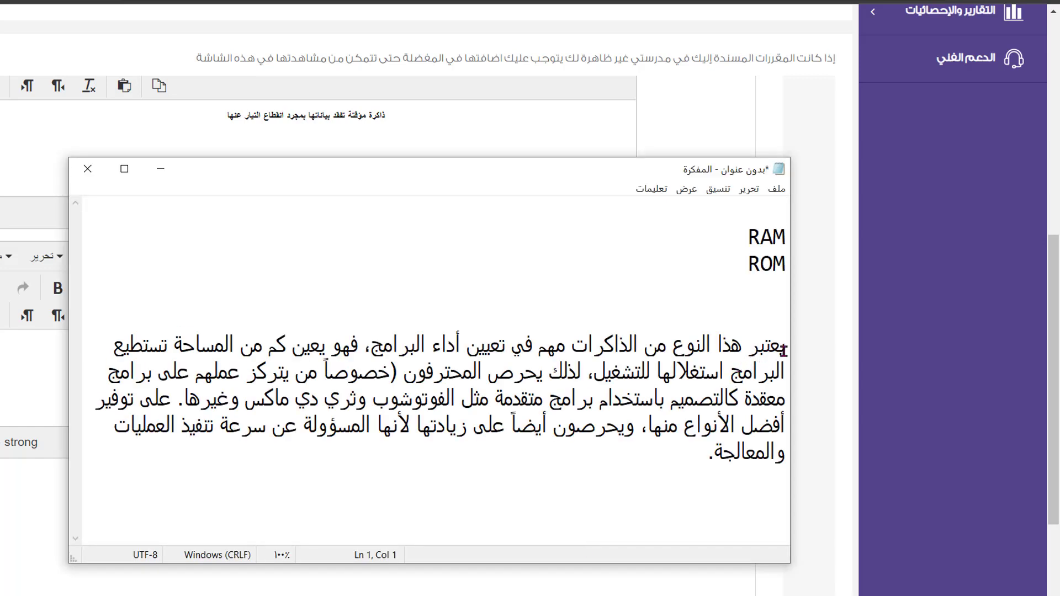
pyautogui.moveTo(784, 345); pyautogui.dragTo(689, 445)
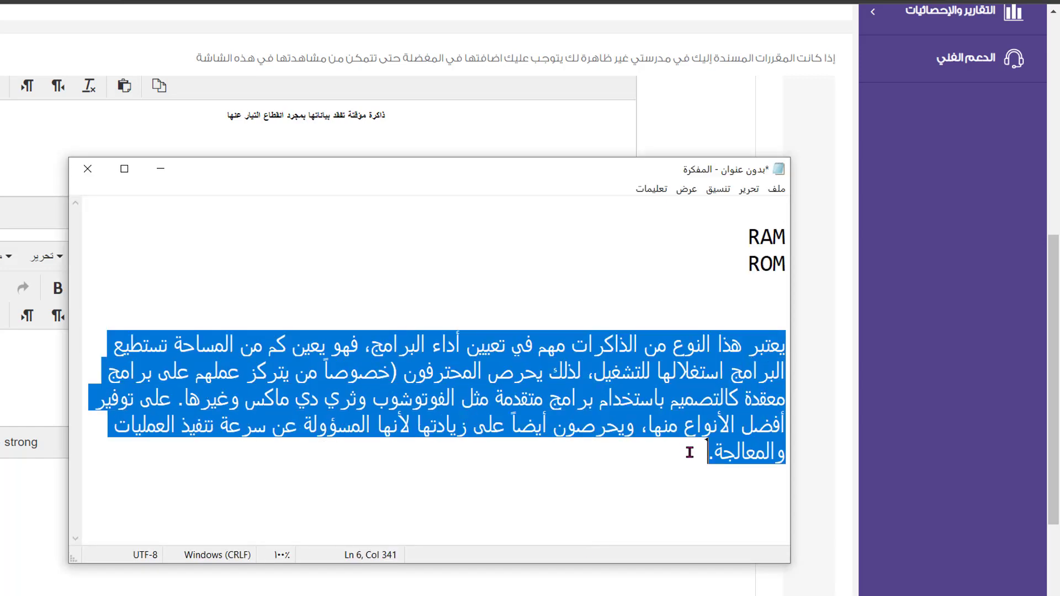
pyautogui.rightClick(683, 376)
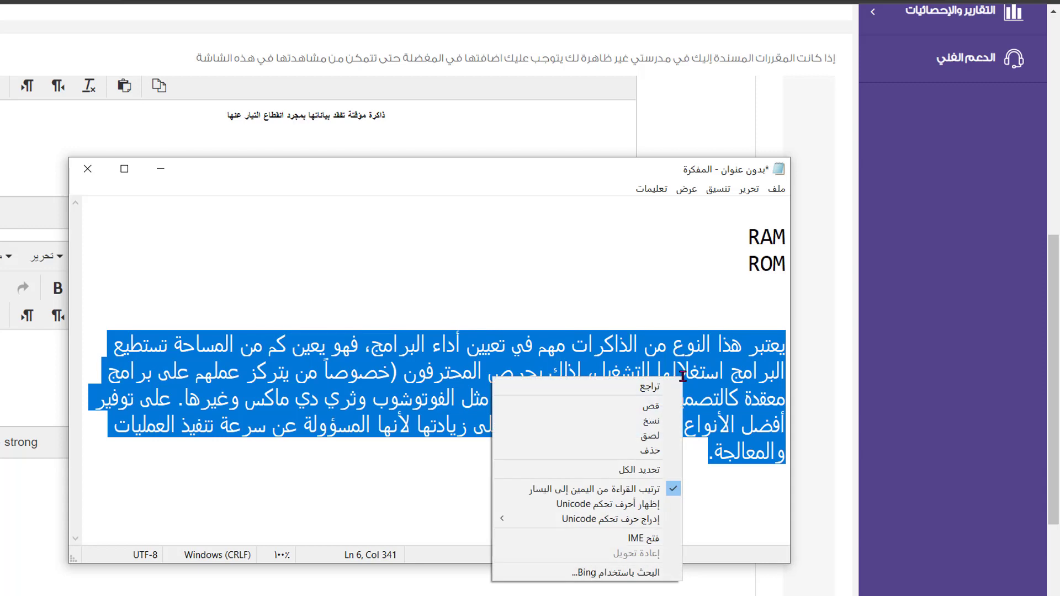
pyautogui.click(651, 407)
pyautogui.hotkey('alt', 'Tab')
pyautogui.click(516, 366)
pyautogui.hotkey('ctrl', 'v')
# Step: Center the feedback paragraph and make it bold
pyautogui.hotkey('ctrl', 'a')
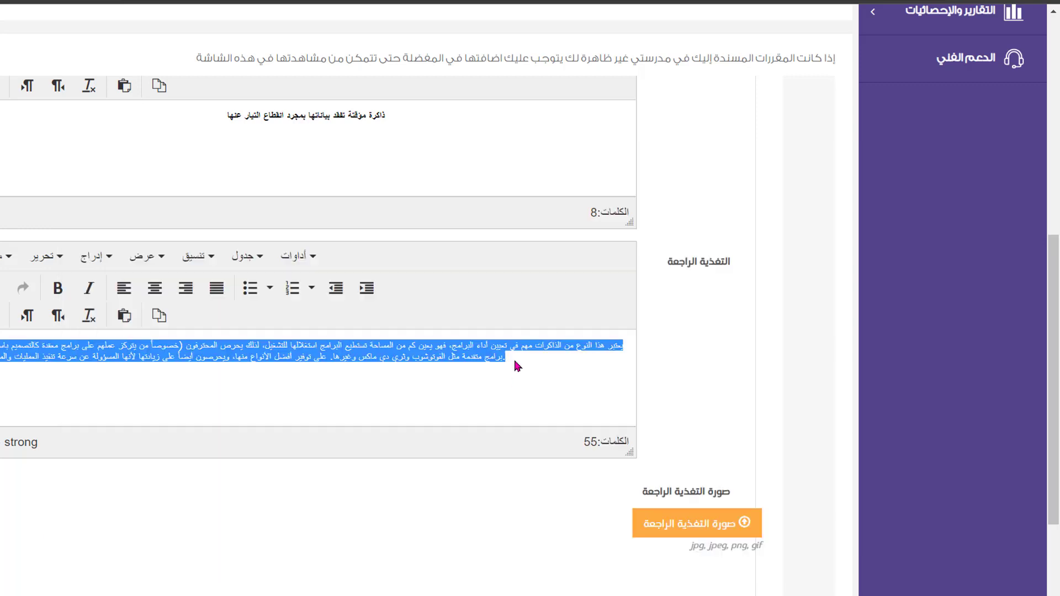
pyautogui.click(185, 288)
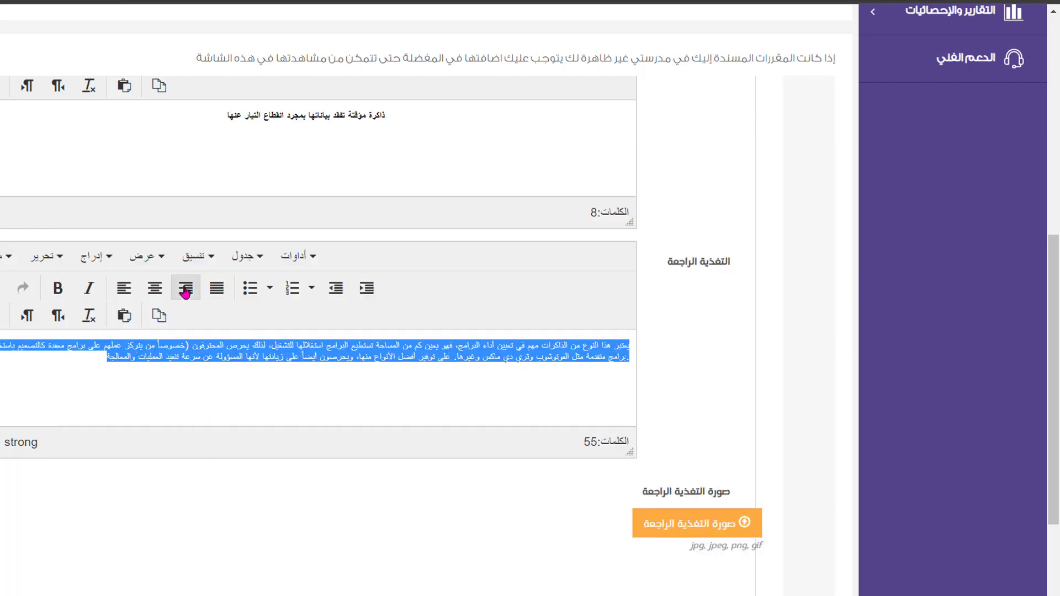
pyautogui.click(155, 288)
pyautogui.hotkey('ctrl', 'b')
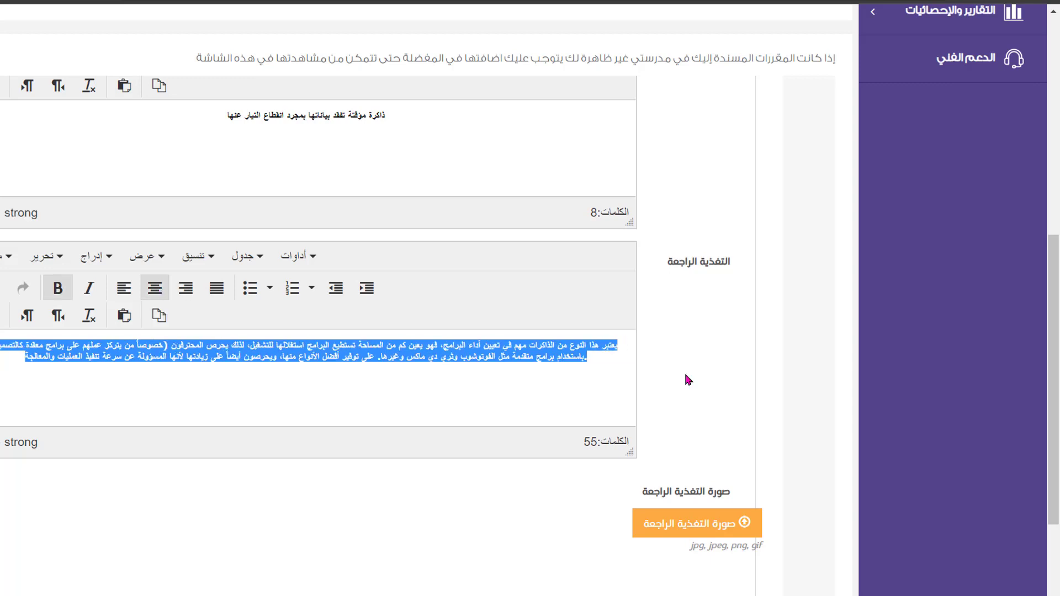
pyautogui.click(685, 379)
# Step: Enter ROM as the text of answer 1
pyautogui.scroll(-3, 685, 379)
pyautogui.scroll(-1, 687, 379)
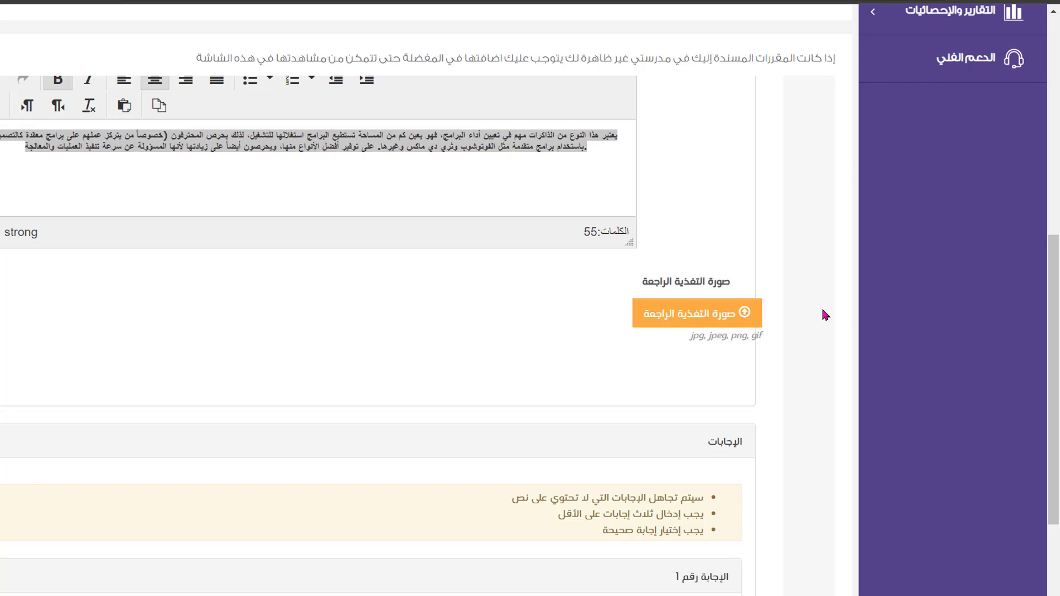
pyautogui.scroll(-7, 824, 315)
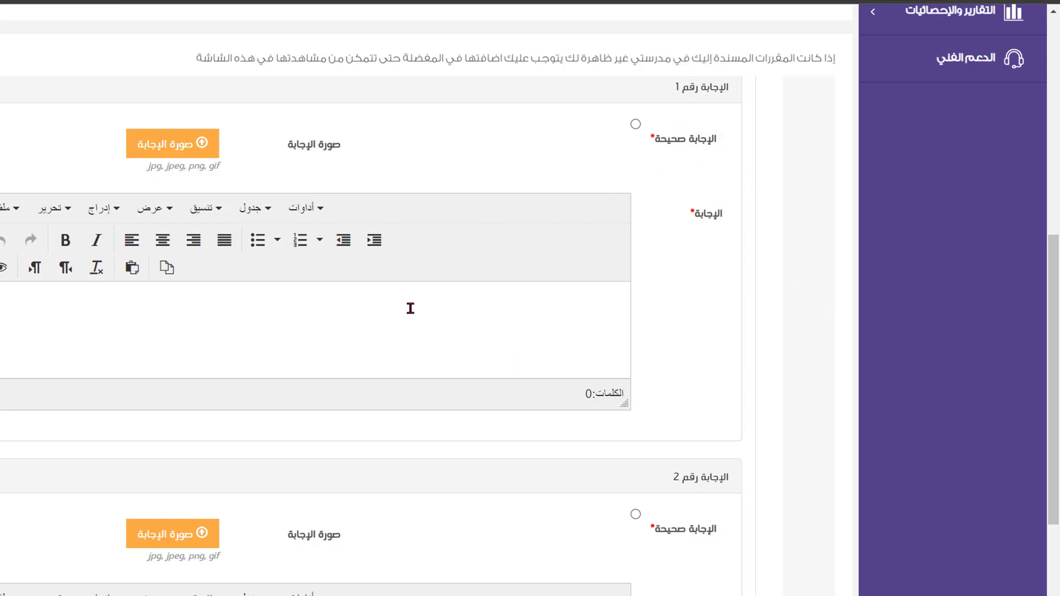
pyautogui.write('ROM')
# Step: Enter RAM as the text of answer 2 and mark it as the correct answer
pyautogui.scroll(-5, 716, 368)
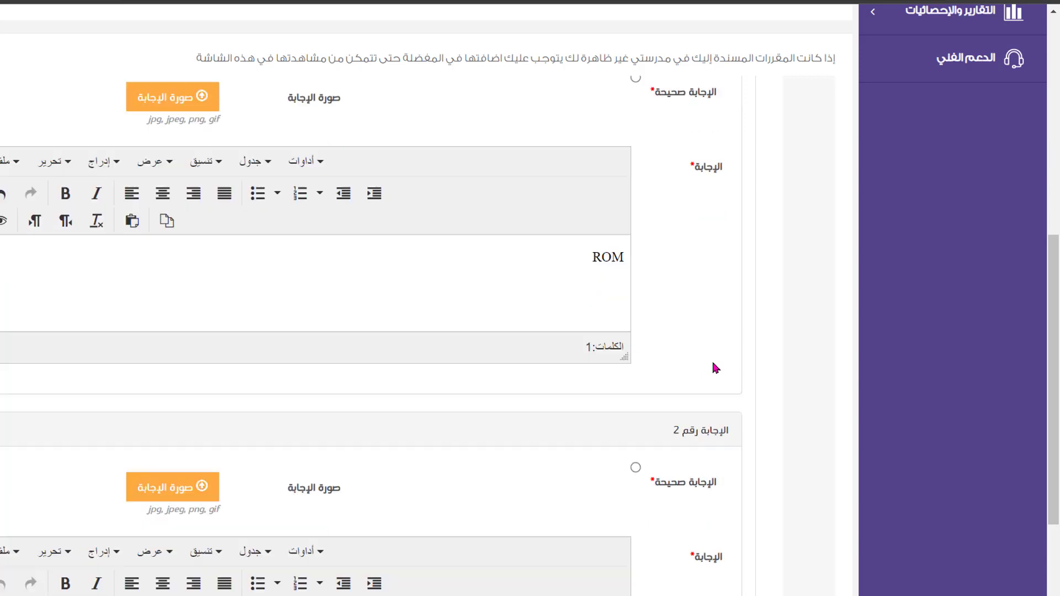
pyautogui.click(550, 430)
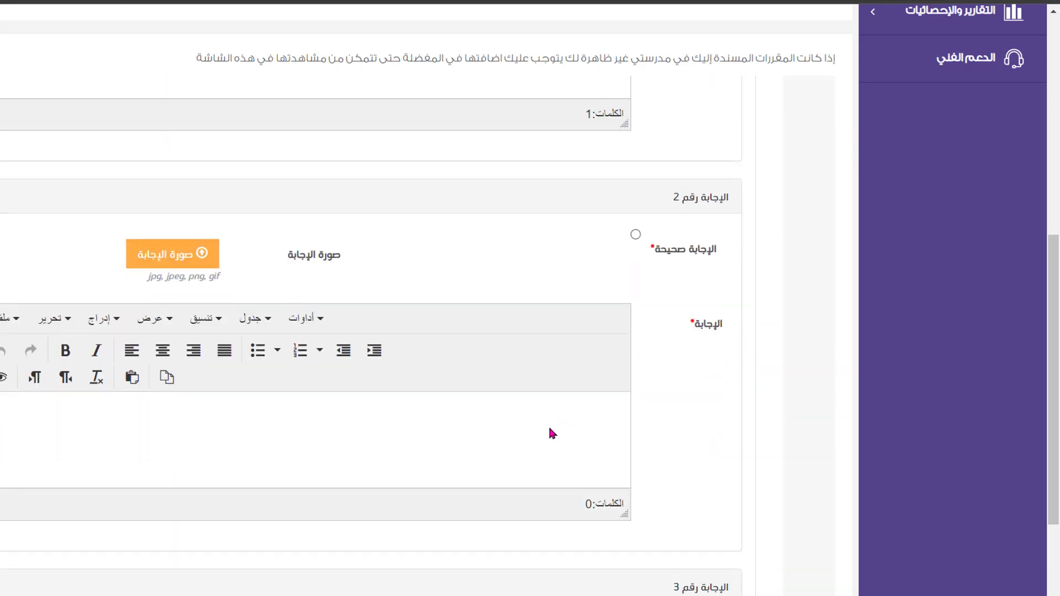
pyautogui.write('RAM')
pyautogui.scroll(-1, 716, 399)
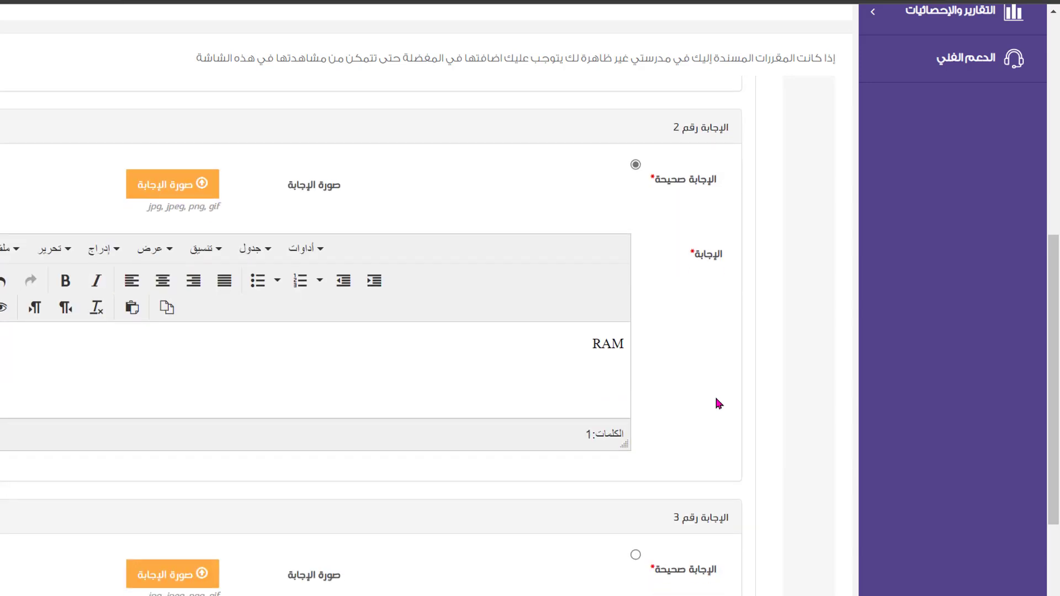
# Step: Try to save the question with answer 3 left empty
pyautogui.scroll(-4, 715, 399)
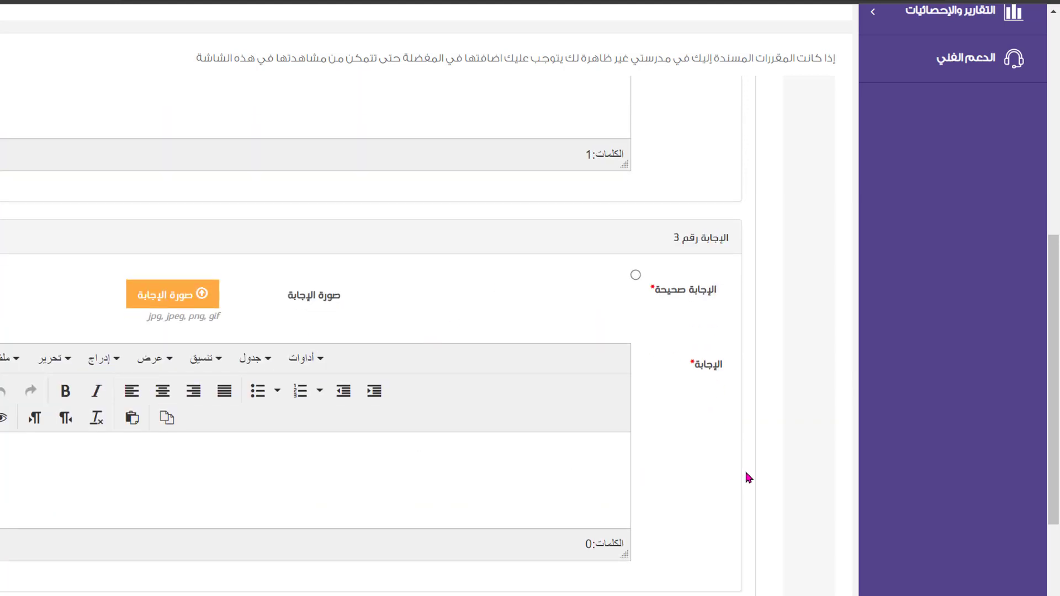
pyautogui.scroll(-4, 745, 473)
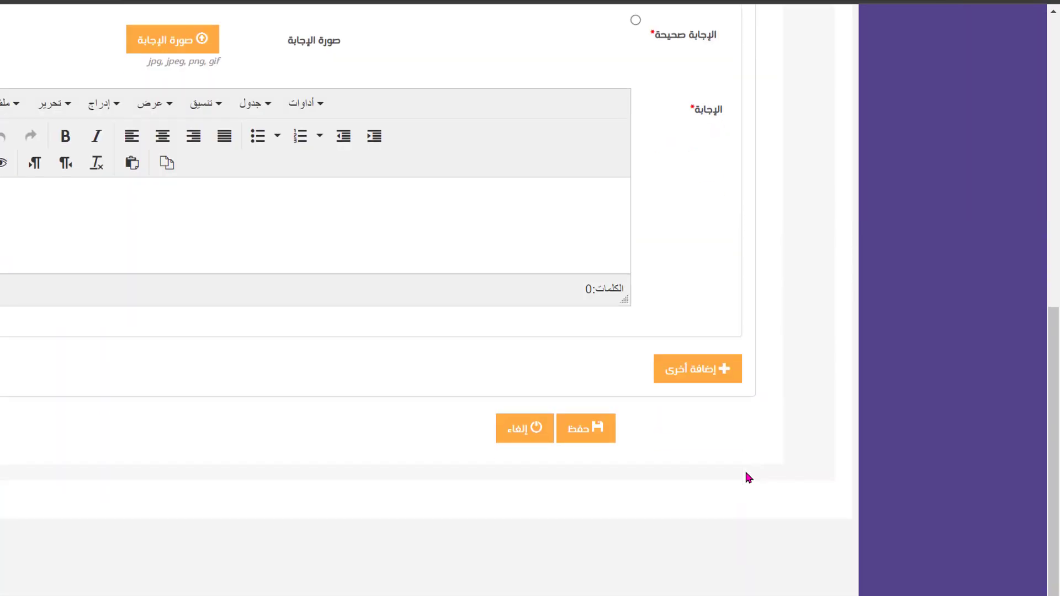
pyautogui.click(595, 438)
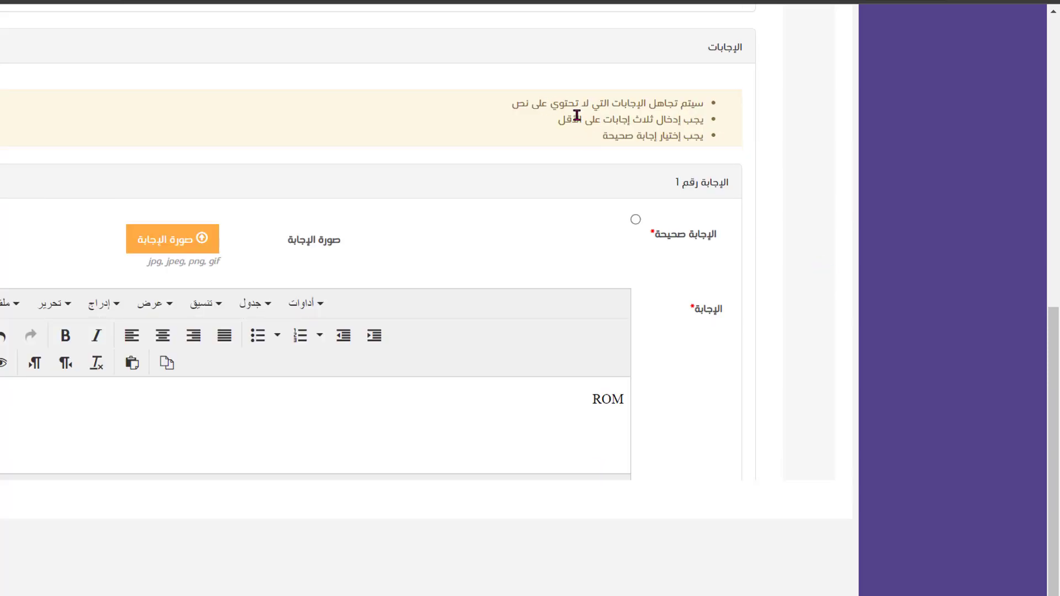
# Step: Enter ذاكرة التخزين as the text of answer 3, save the question and refresh the question list
pyautogui.scroll(-10, 819, 231)
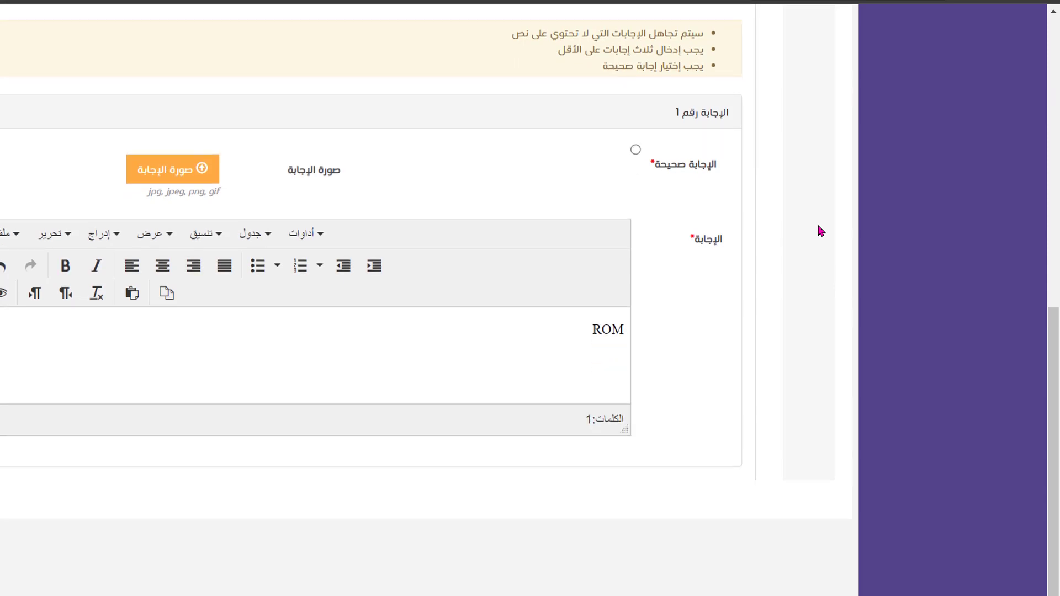
pyautogui.scroll(-4, 819, 230)
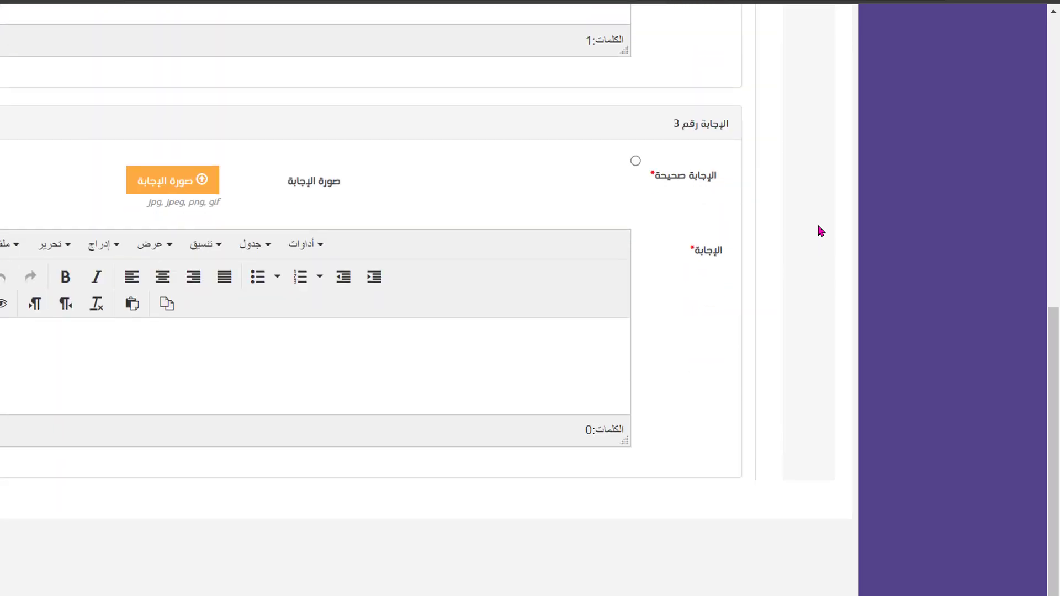
pyautogui.click(538, 275)
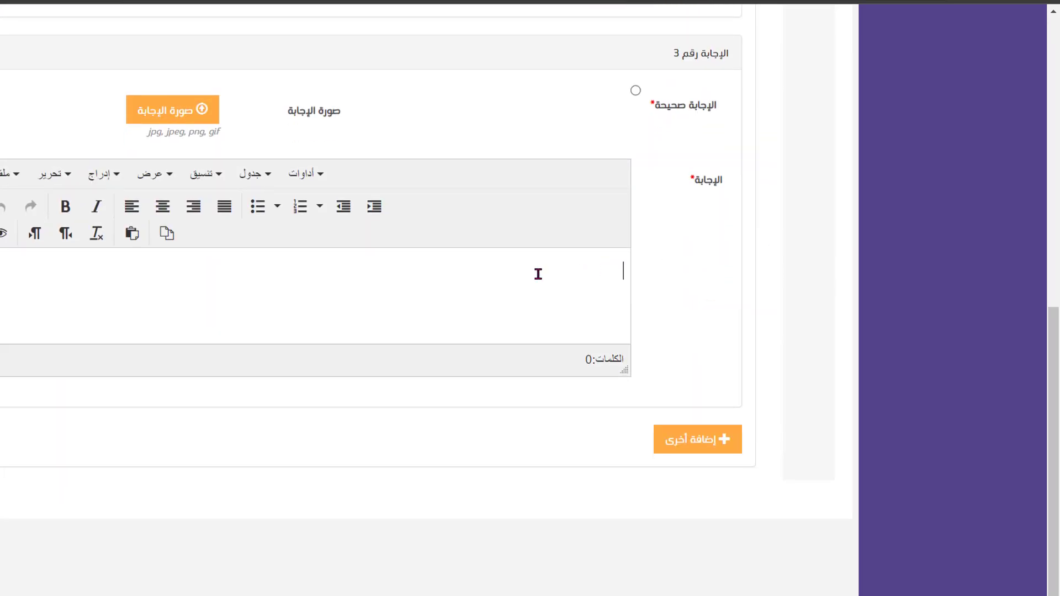
pyautogui.write('ذاكرة التخزين')
pyautogui.scroll(-2, 802, 409)
pyautogui.click(595, 407)
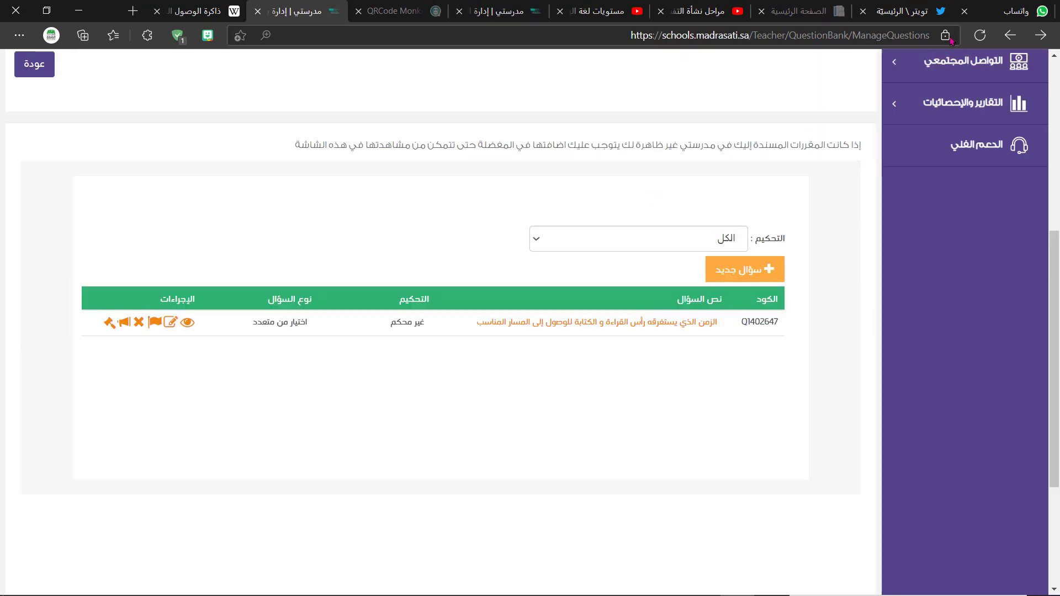
pyautogui.click(980, 35)
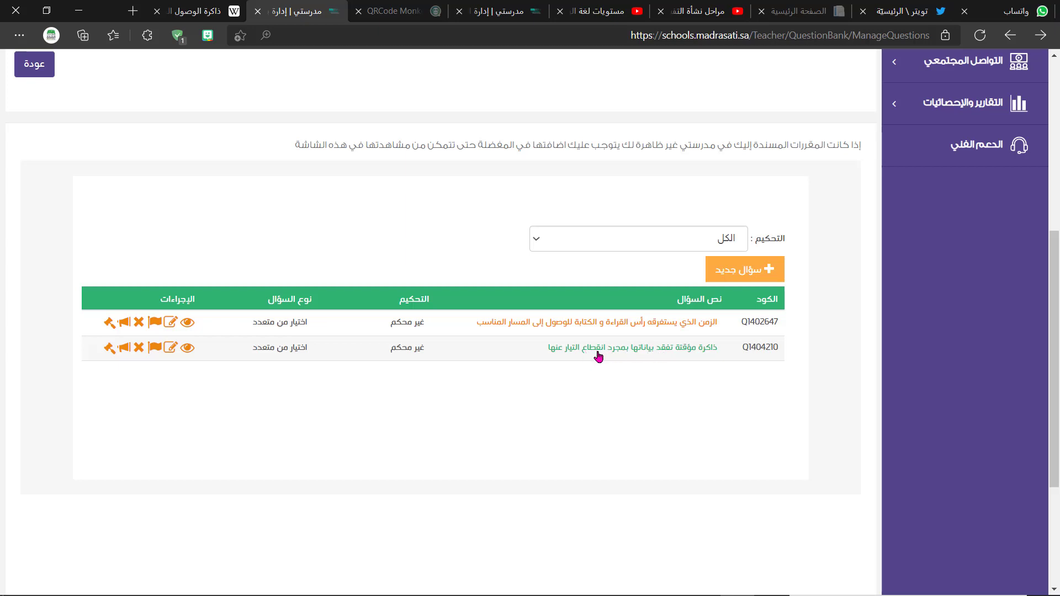
# Step: Go to homework management (الواجبات) and start adding a new homework
pyautogui.scroll(4, 963, 104)
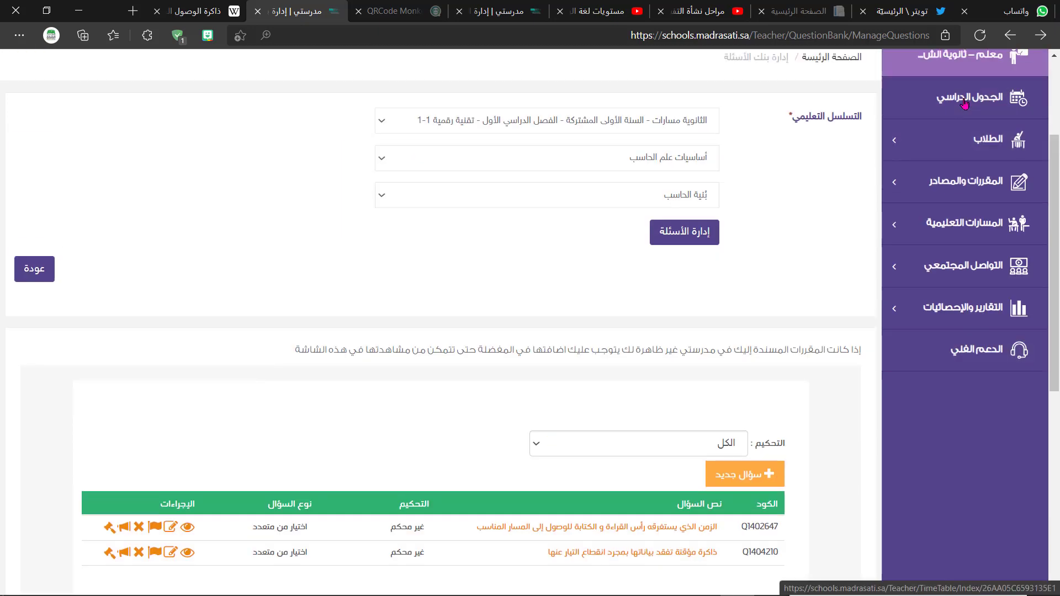
pyautogui.click(963, 103)
pyautogui.click(971, 348)
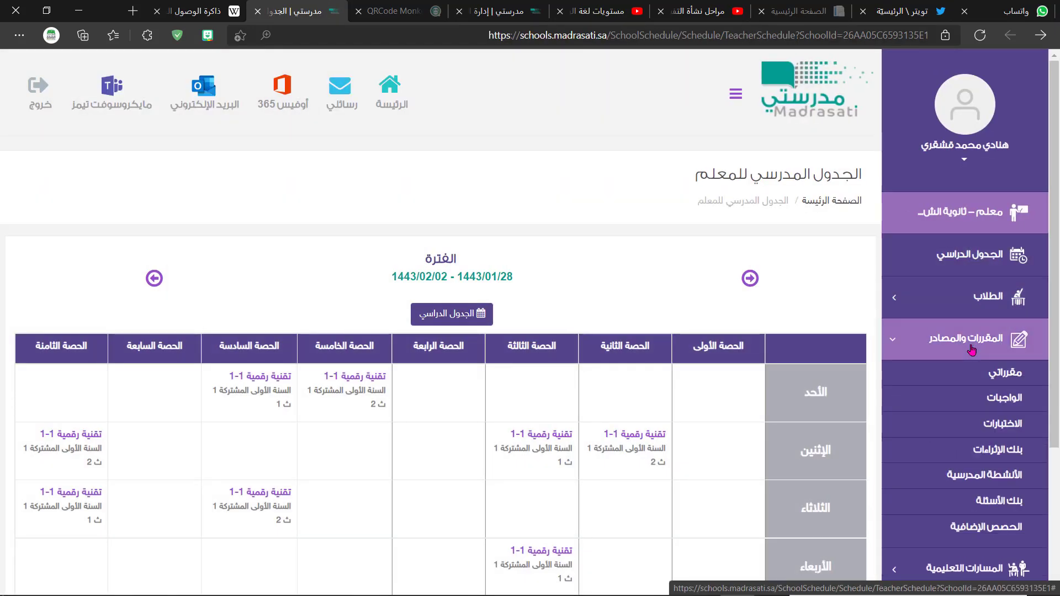
pyautogui.click(1005, 405)
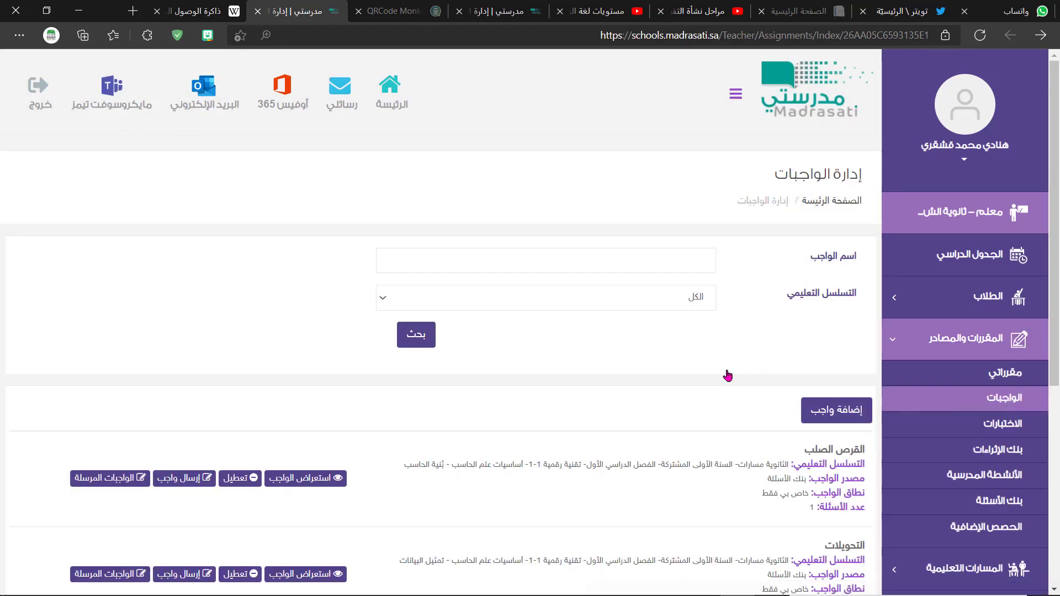
pyautogui.click(838, 413)
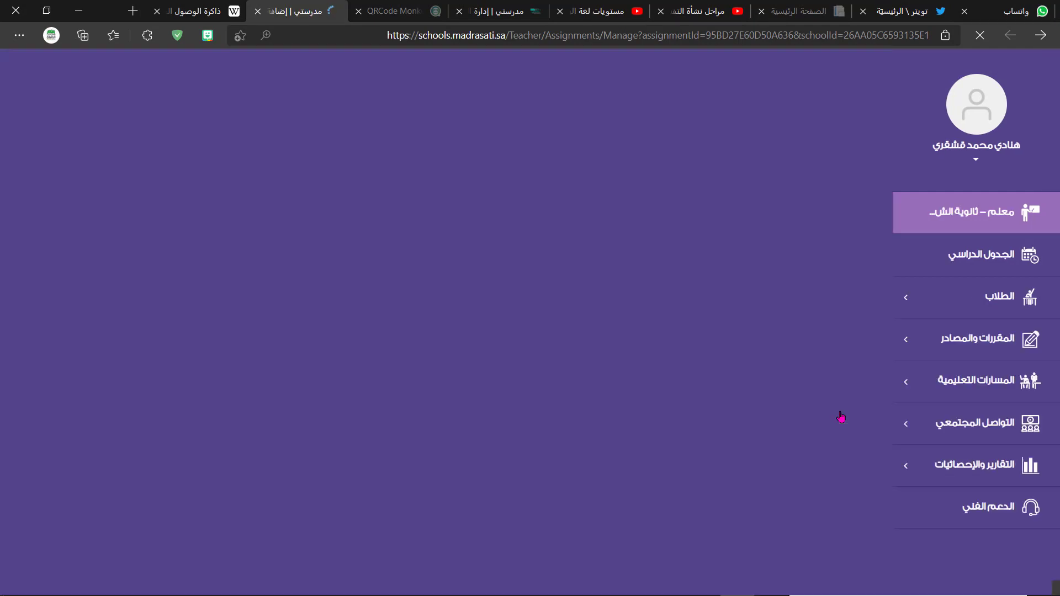
# Step: Set the homework's educational sequence to تقنية رقمية 1-1, unit أساسيات علم الحاسب, lesson بُنية الحاسب
pyautogui.click(684, 260)
pyautogui.click(660, 303)
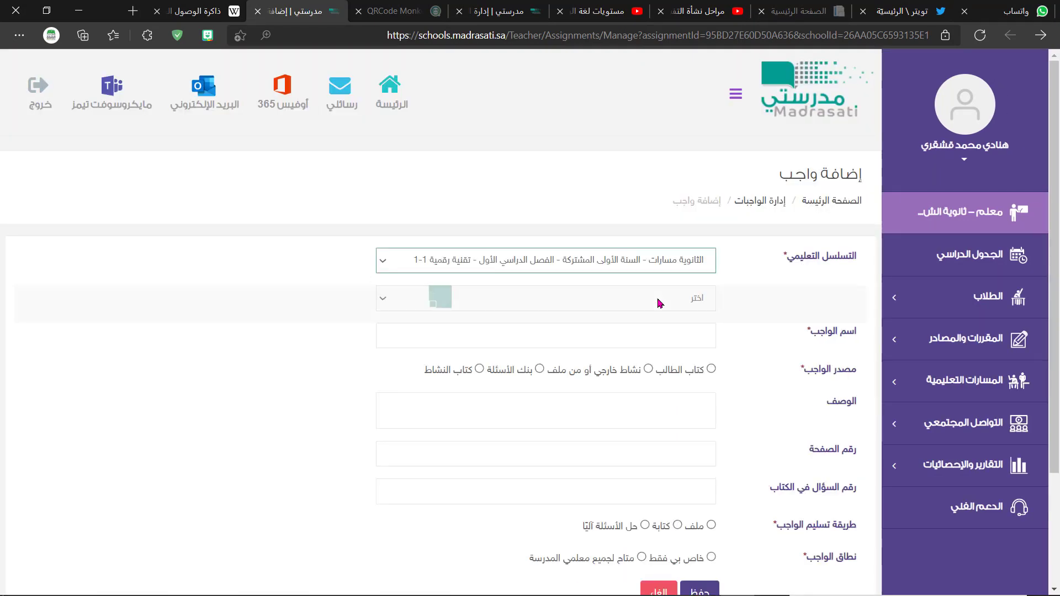
pyautogui.click(622, 305)
pyautogui.click(598, 341)
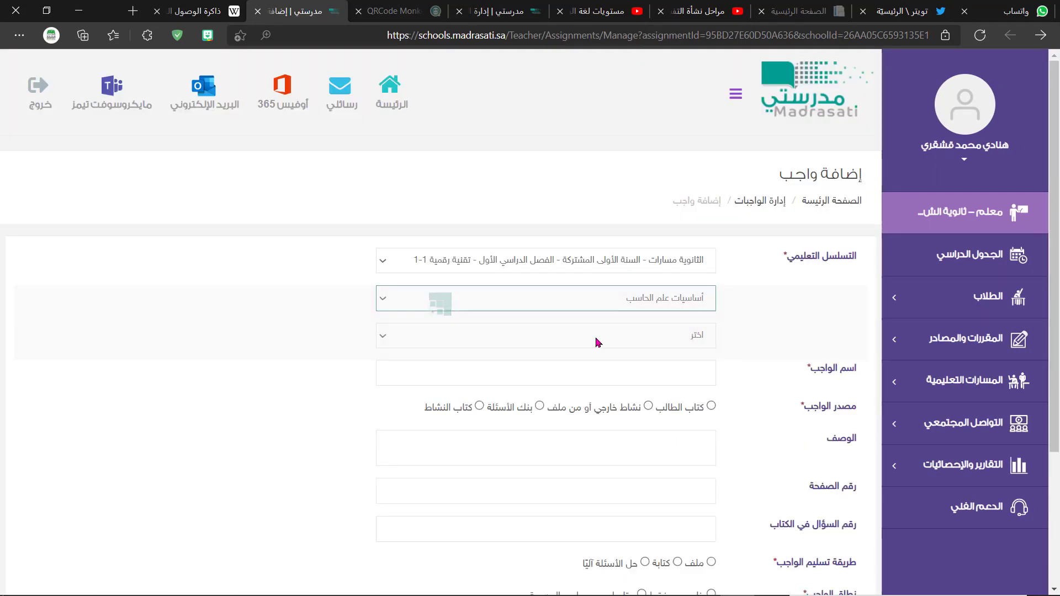
pyautogui.click(596, 338)
pyautogui.click(587, 395)
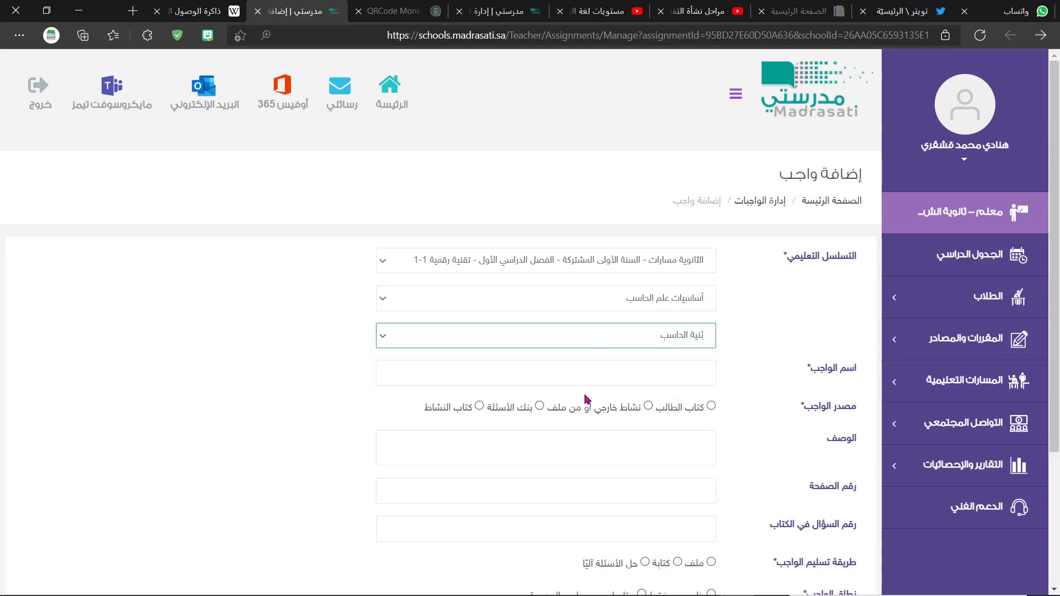
# Step: Name the homework الذاكرة, set its source to the question bank and its scope to خاص بي فقط, and continue to its questions
pyautogui.click(593, 374)
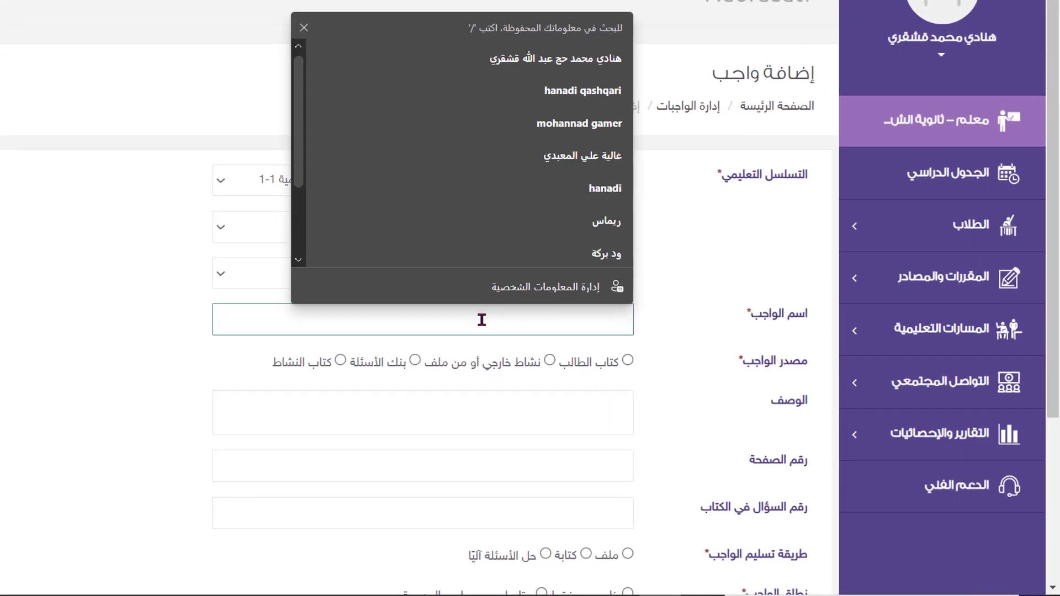
pyautogui.write('الذاكرة')
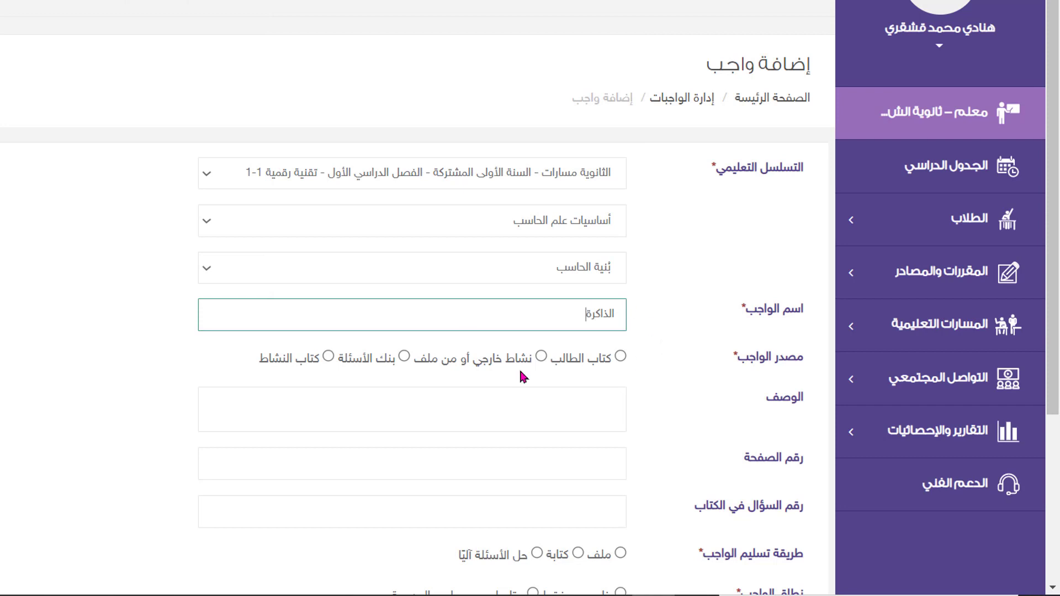
pyautogui.click(405, 356)
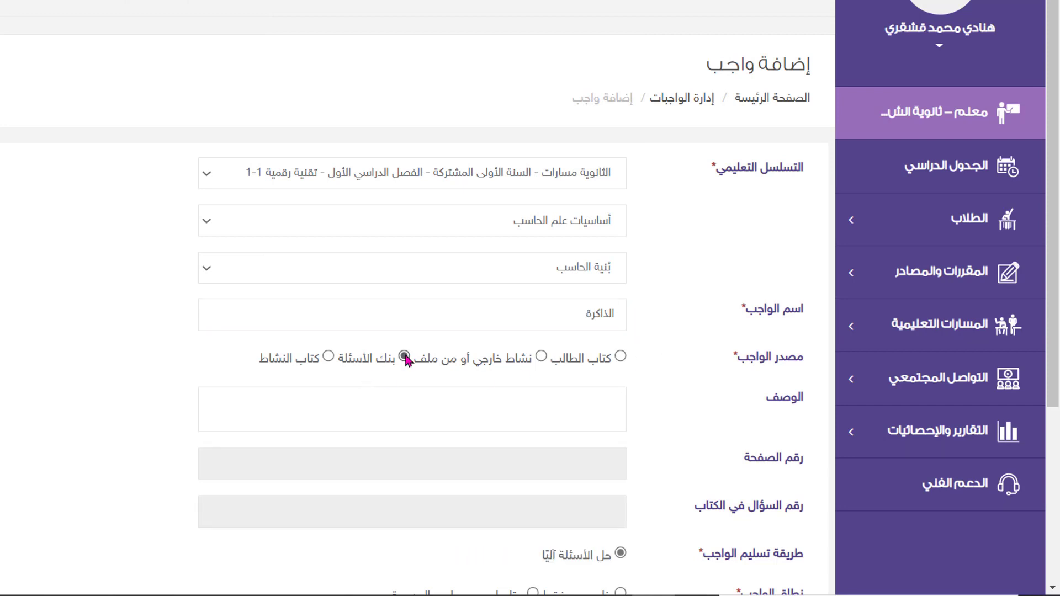
pyautogui.scroll(-5, 687, 432)
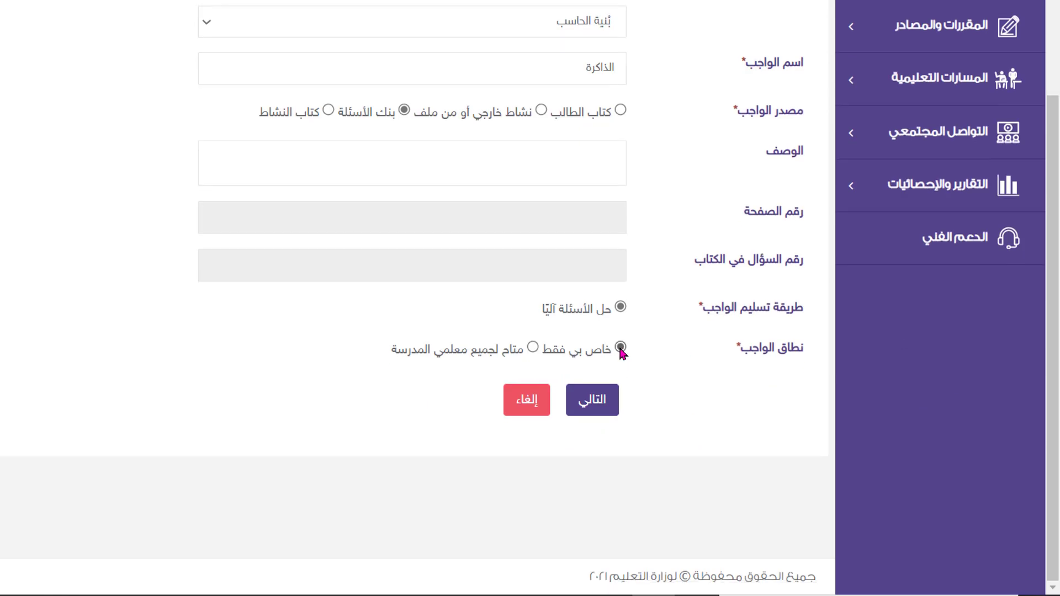
pyautogui.click(601, 400)
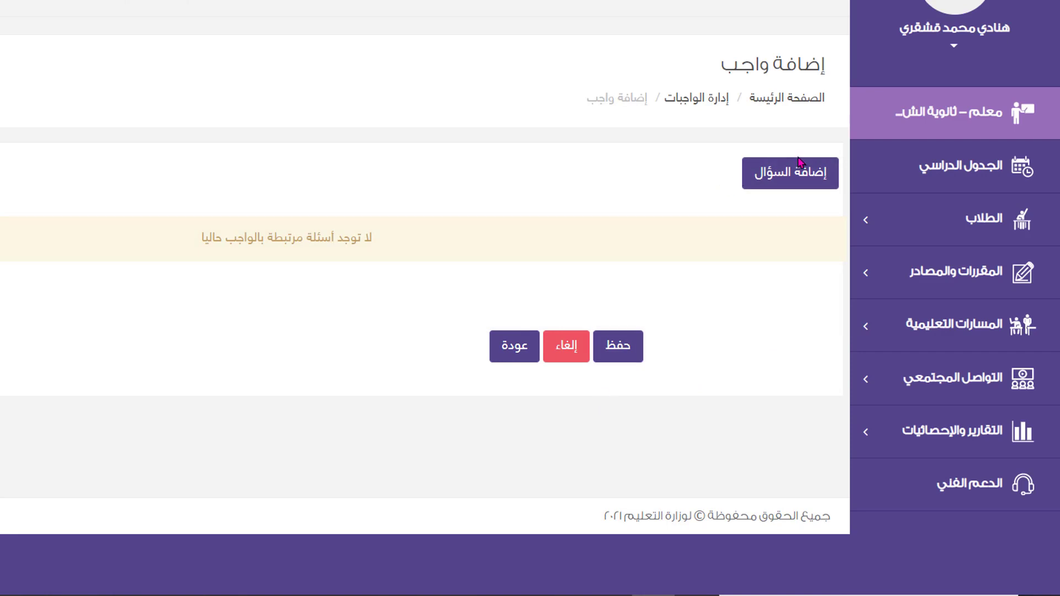
# Step: Add the temporary-memory question from the question bank to the homework with a grade of 2
pyautogui.click(790, 173)
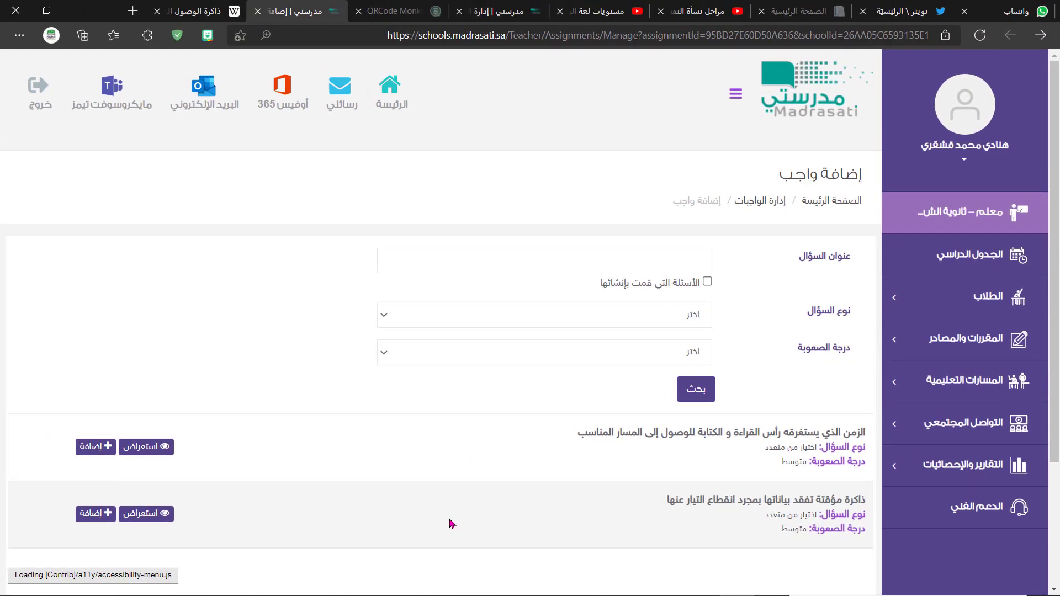
pyautogui.click(89, 513)
pyautogui.click(568, 215)
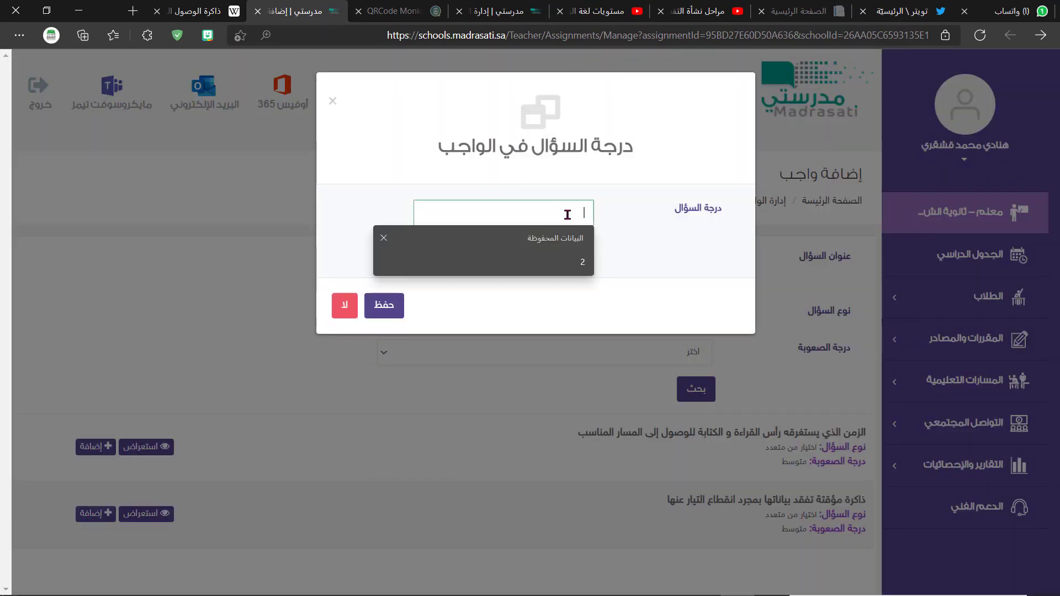
pyautogui.write('2')
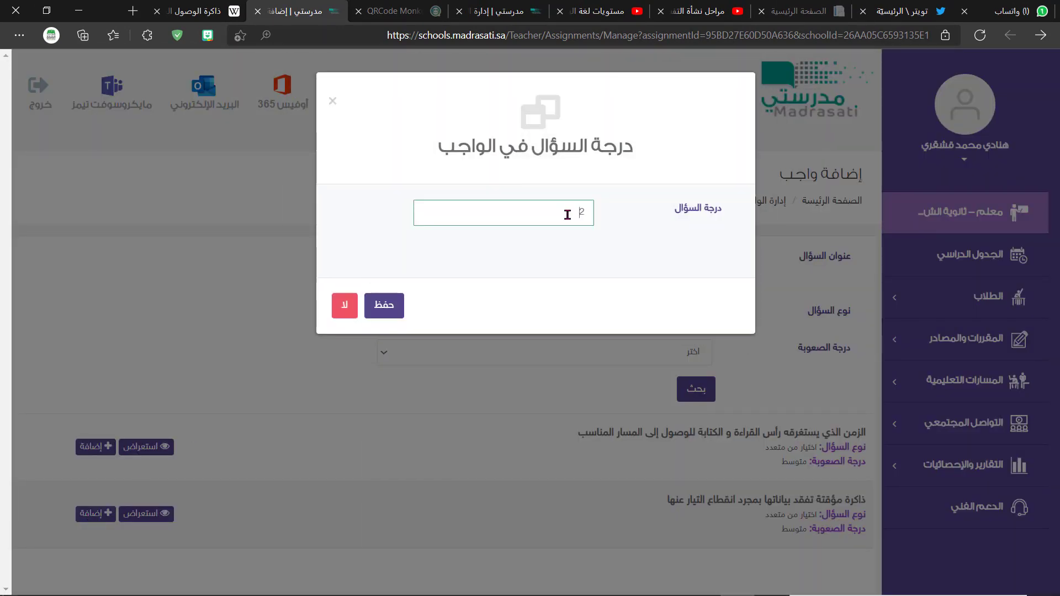
pyautogui.click(382, 307)
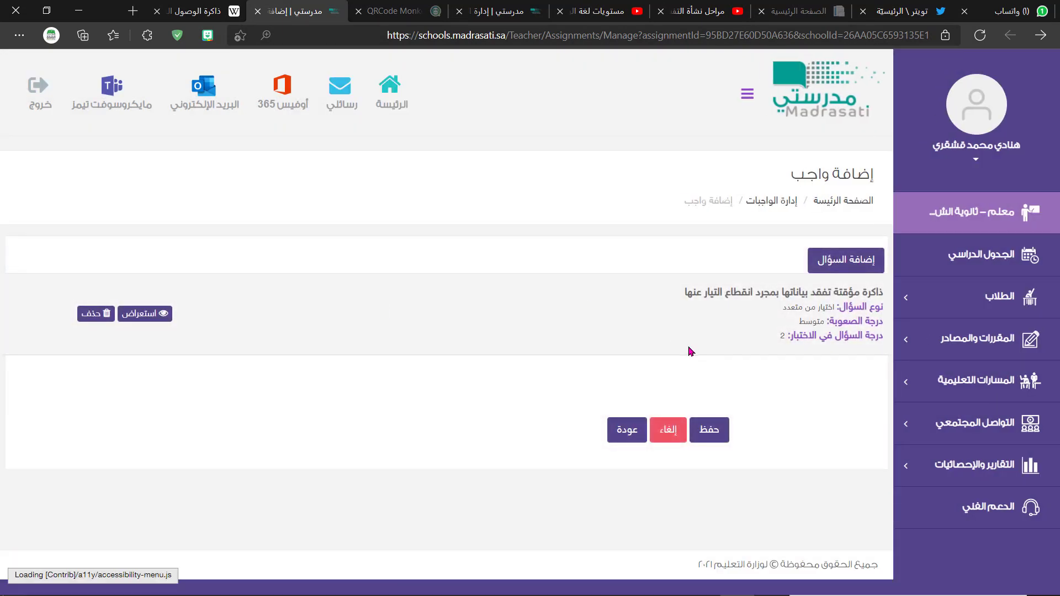
# Step: Save the homework and refresh the homework list
pyautogui.click(716, 434)
pyautogui.scroll(-3, 189, 373)
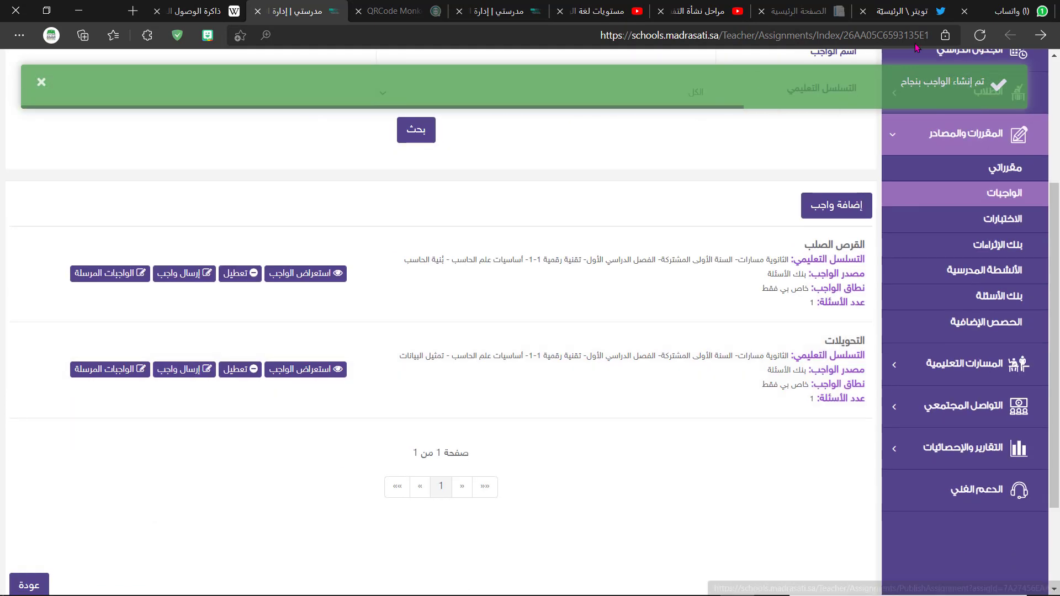
pyautogui.click(980, 36)
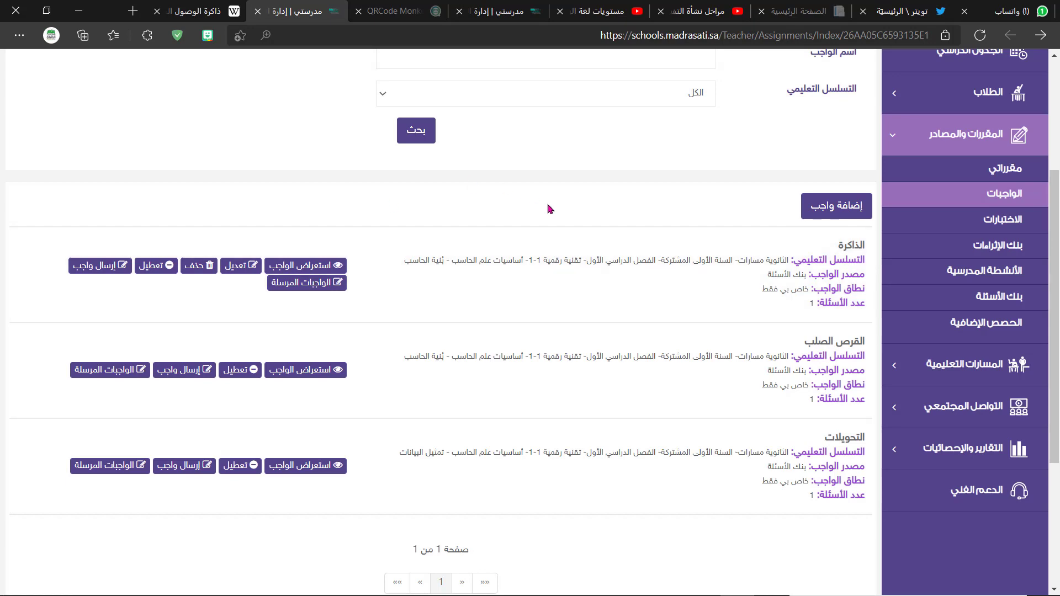
# Step: Open the weekly timetable and the management page of Wednesday's third-period تقنية رقمية 1-1 lesson
pyautogui.scroll(2, 689, 192)
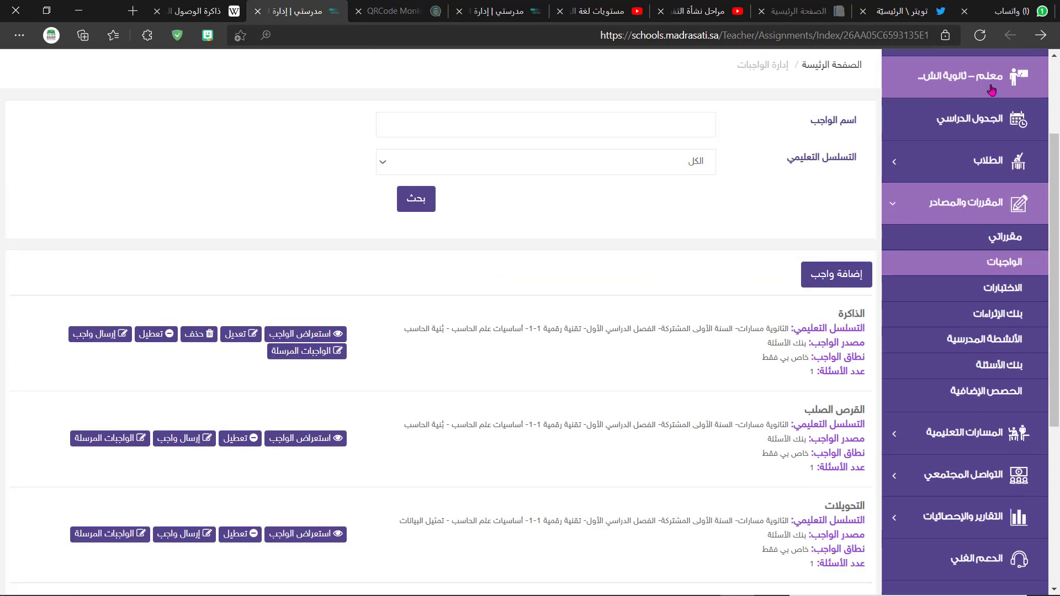
pyautogui.click(986, 111)
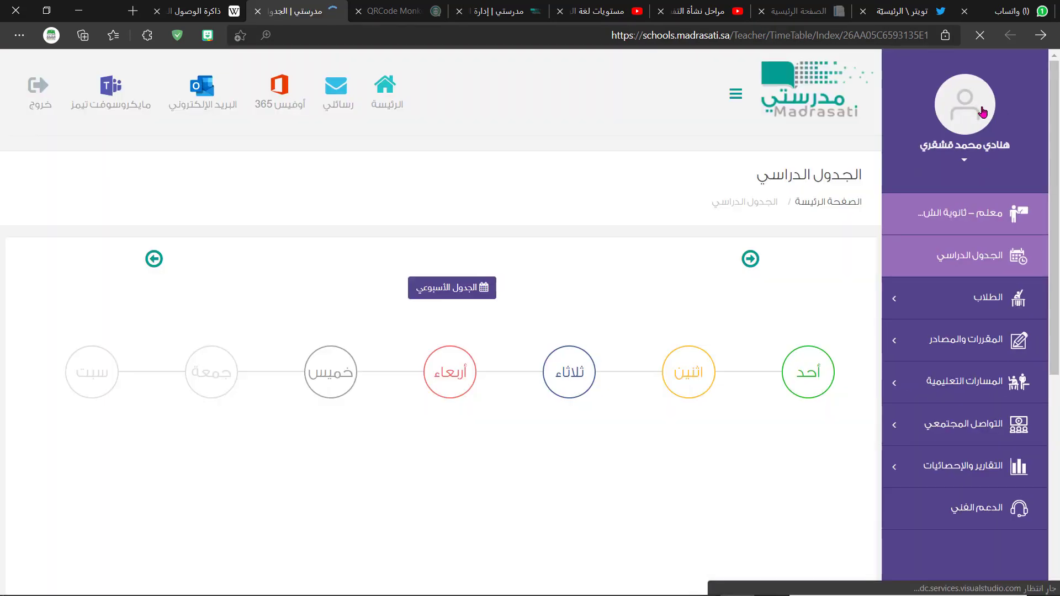
pyautogui.click(464, 298)
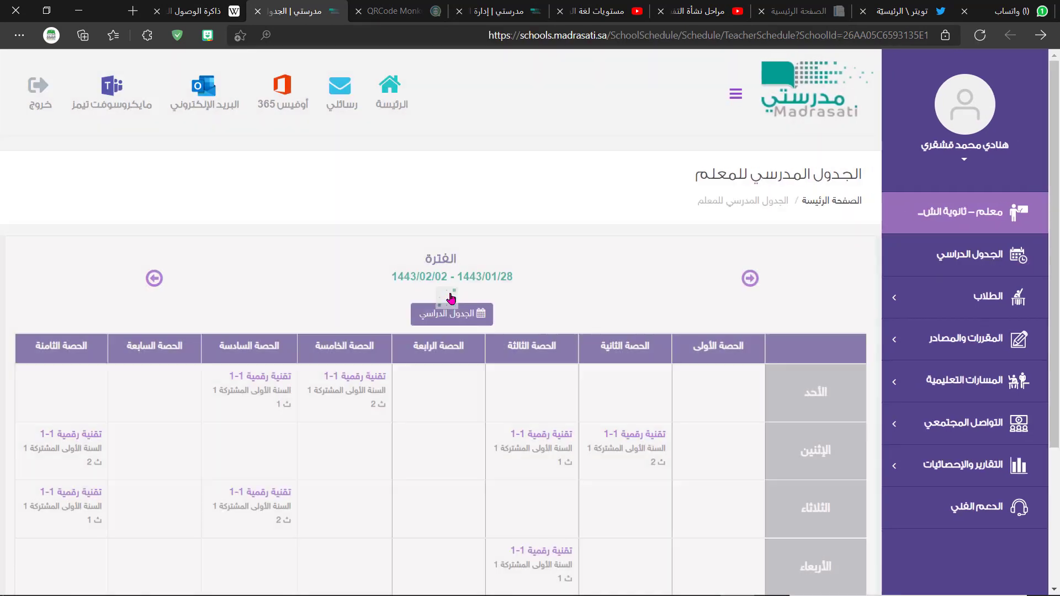
pyautogui.click(541, 562)
pyautogui.click(683, 399)
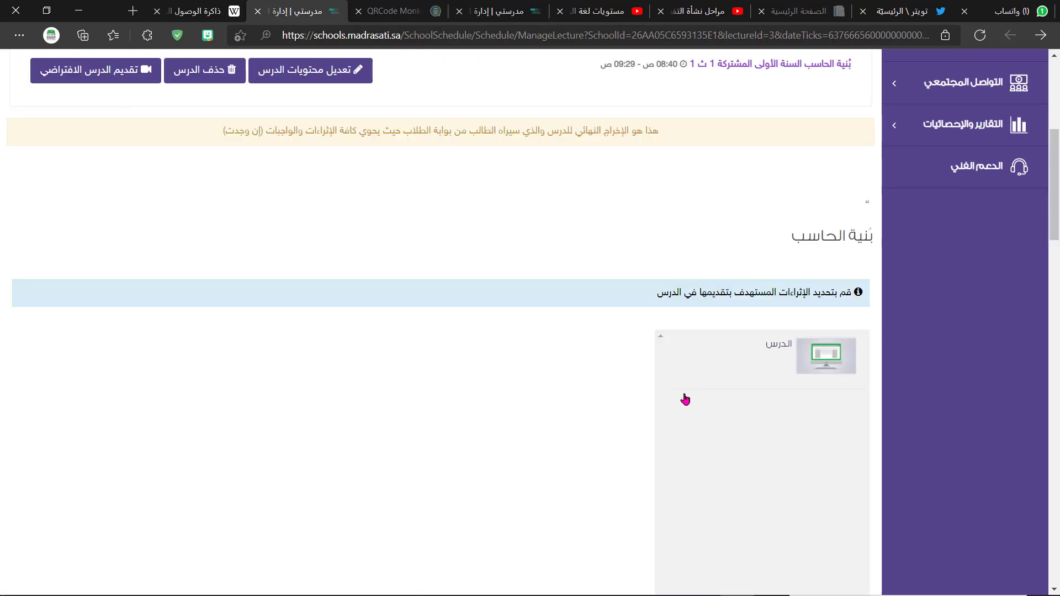
# Step: Start choosing a homework from the homework bank in the lesson's واجبات section
pyautogui.scroll(-15, 573, 403)
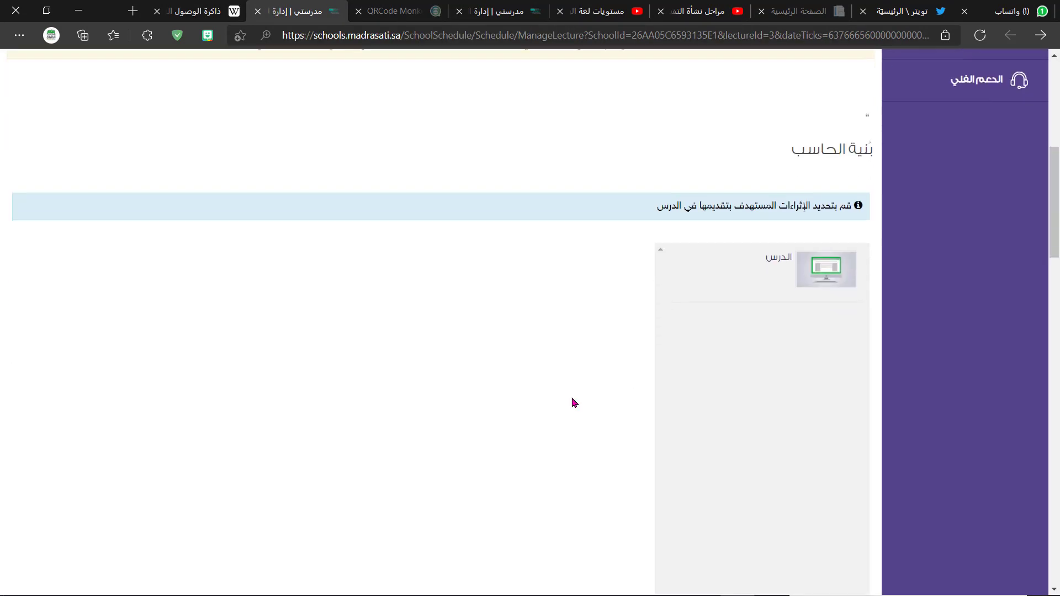
pyautogui.scroll(-8, 573, 402)
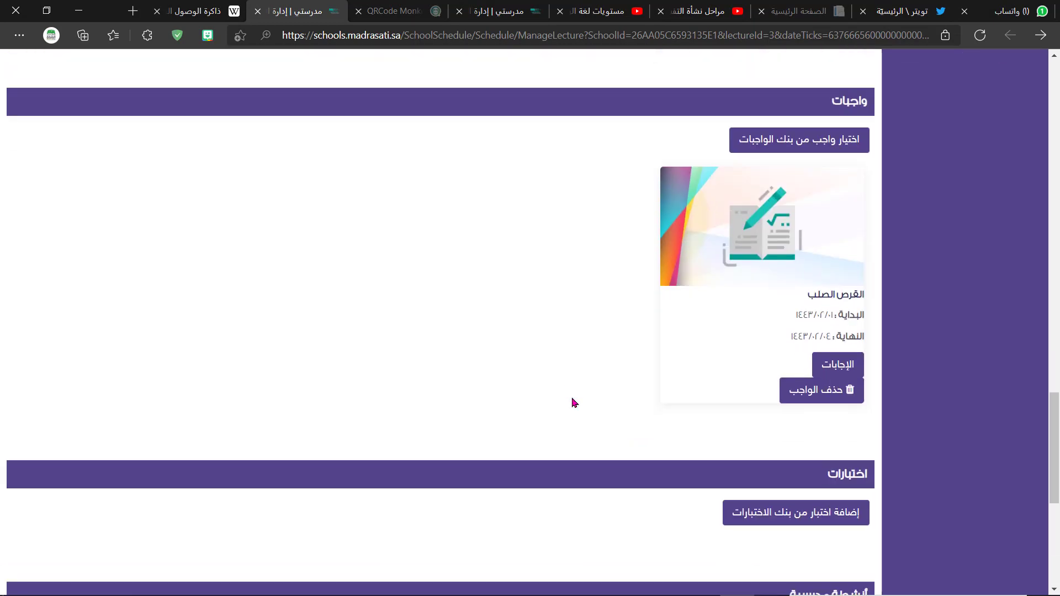
pyautogui.click(806, 140)
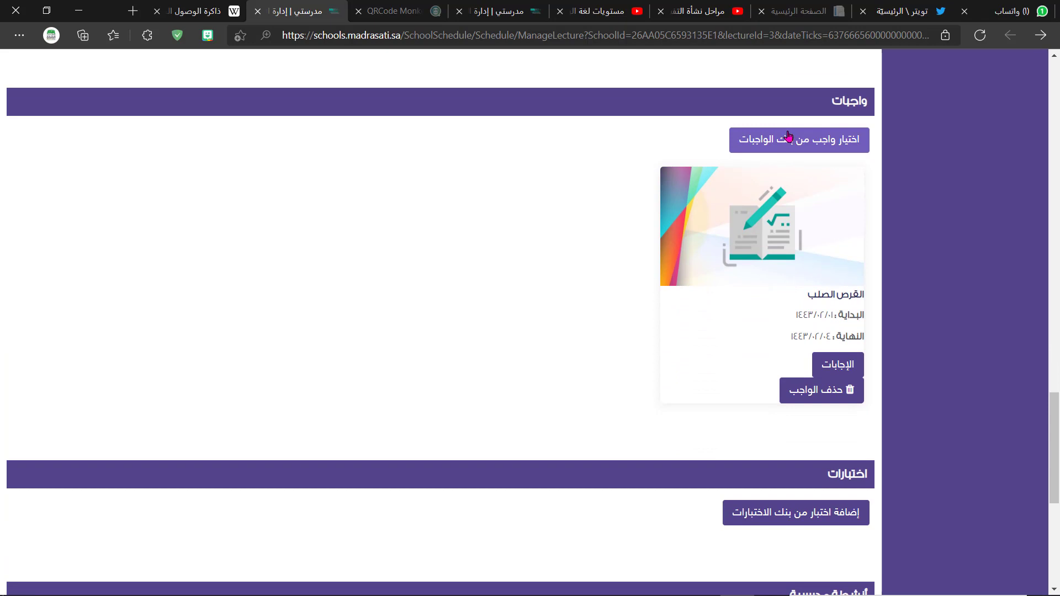